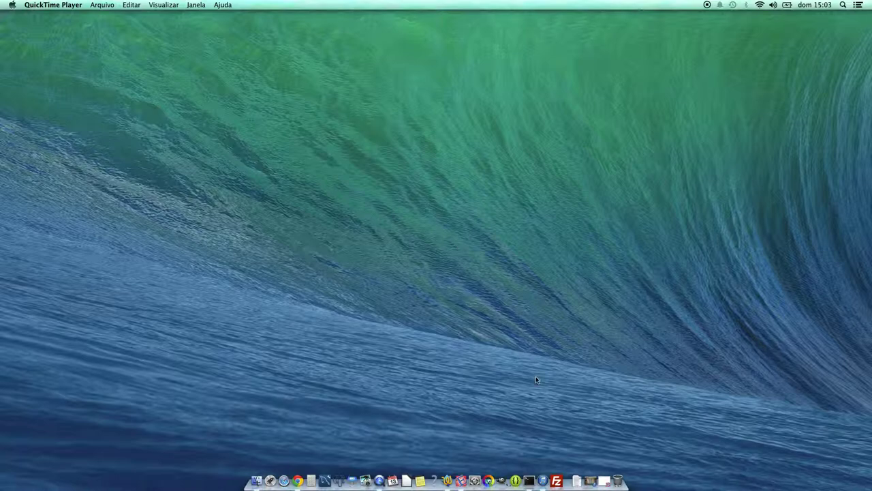
# - Open Editra and write the first note line '- saber o endereco ftp do seu dominio'
pyautogui.click(462, 479)
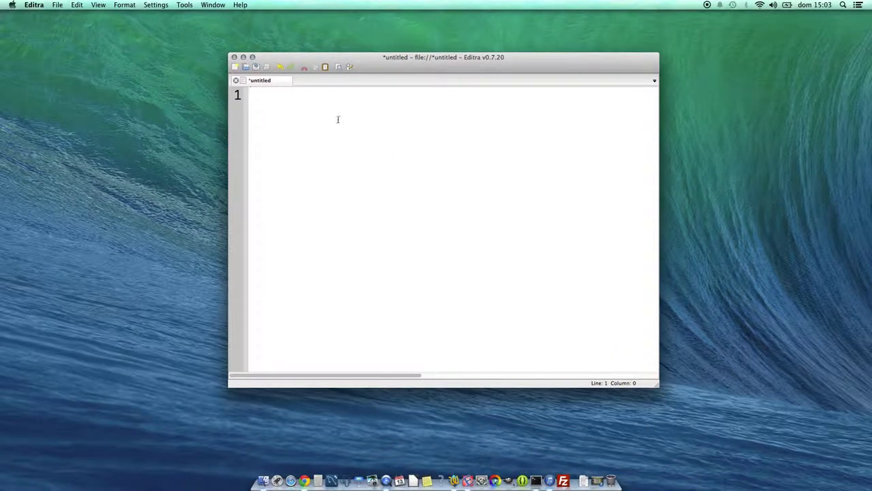
pyautogui.write('- saber o eendere')
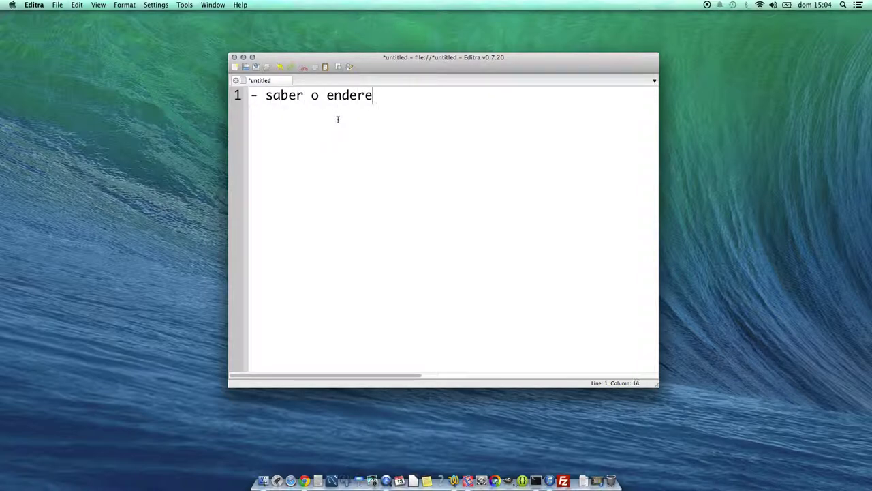
pyautogui.press('BackSpace')
pyautogui.write('co d')
pyautogui.press('BackSpace')
pyautogui.press('BackSpace')
pyautogui.press('BackSpace')
pyautogui.press('BackSpace')
pyautogui.press('BackSpace')
pyautogui.write('co')
pyautogui.press('BackSpace')
pyautogui.press('BackSpace')
pyautogui.press('BackSpace')
pyautogui.press('BackSpace')
pyautogui.press('BackSpace')
pyautogui.press('BackSpace')
pyautogui.write('endere')
pyautogui.press('BackSpace')
pyautogui.write('co')
pyautogui.press('BackSpace')
pyautogui.press('BackSpace')
pyautogui.write('eco ftp do s')
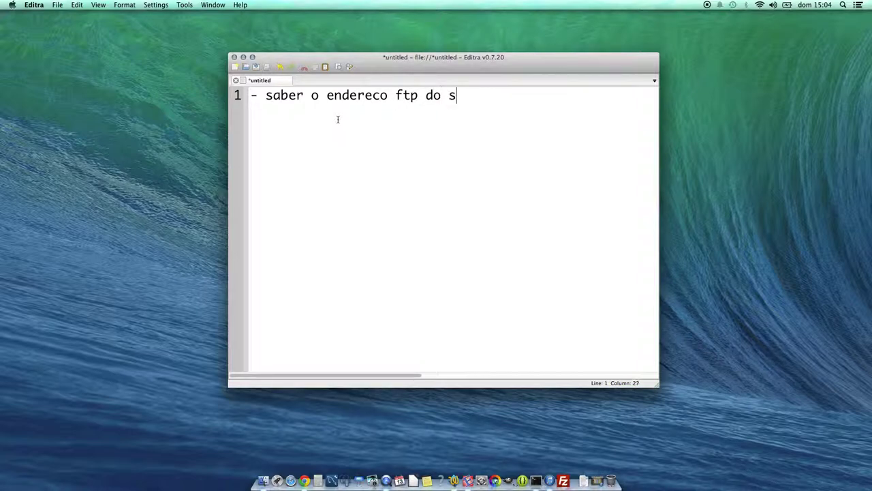
pyautogui.write('eu dominio')
pyautogui.press('Return')
pyautogui.write('-')
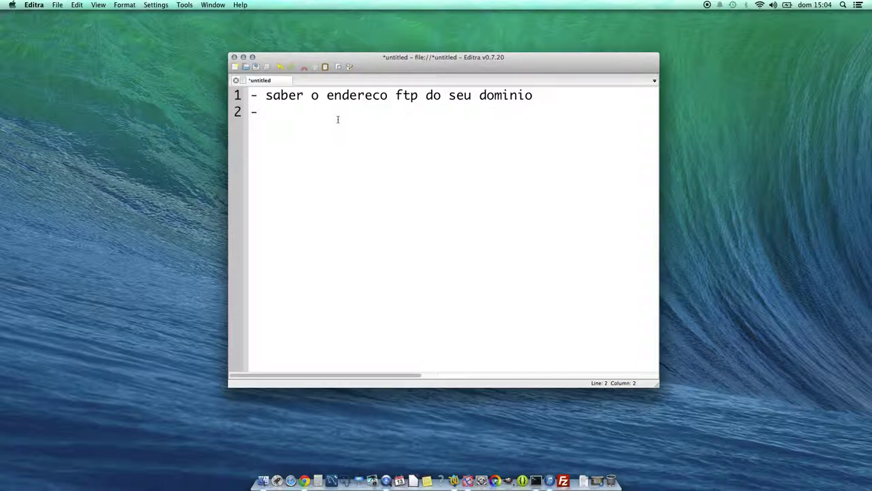
pyautogui.press('BackSpace')
pyautogui.press('BackSpace')
pyautogui.write('- exemp')
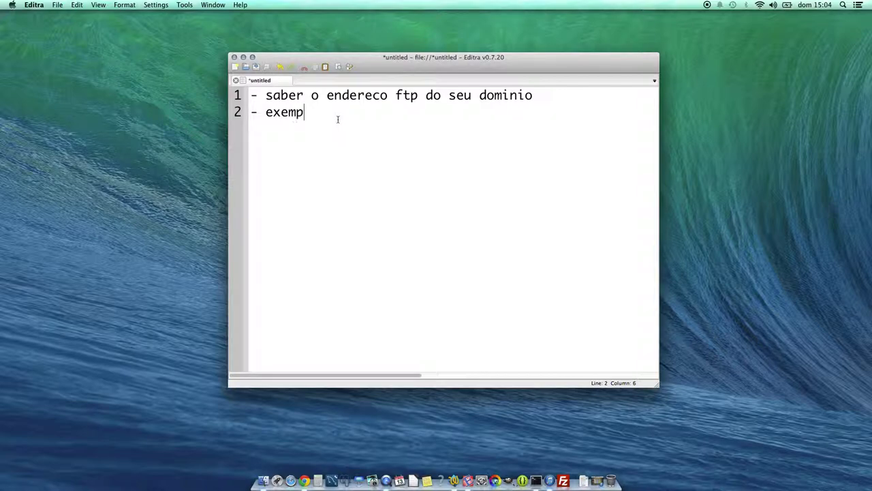
pyautogui.write('lo: www.seudominio.co')
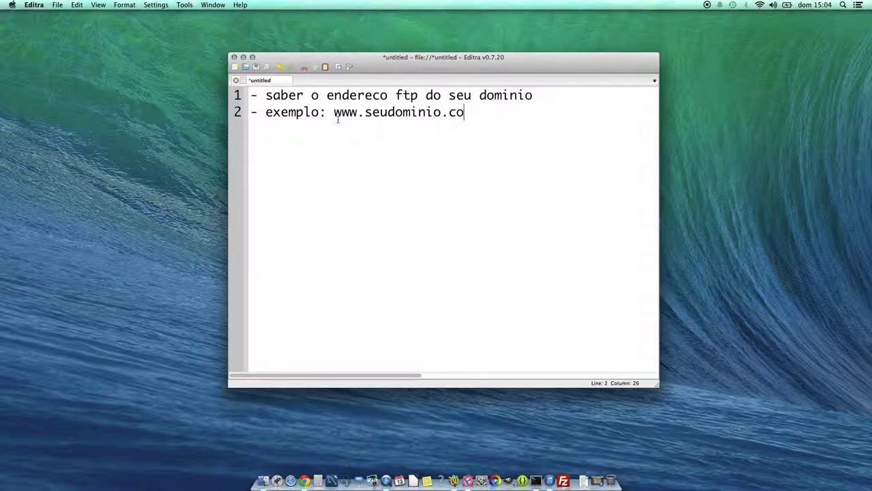
pyautogui.write('m.br')
pyautogui.press('Return')
pyautogui.write('- ftp: ftp.')
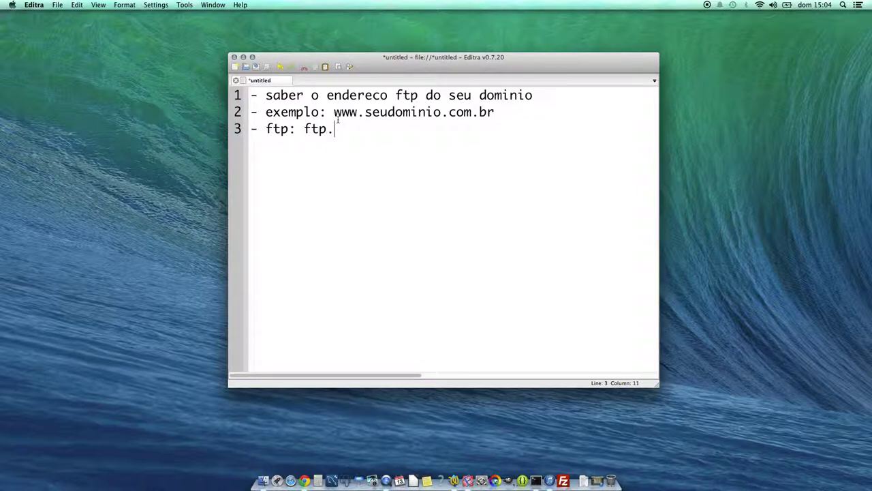
pyautogui.write('seudominio')
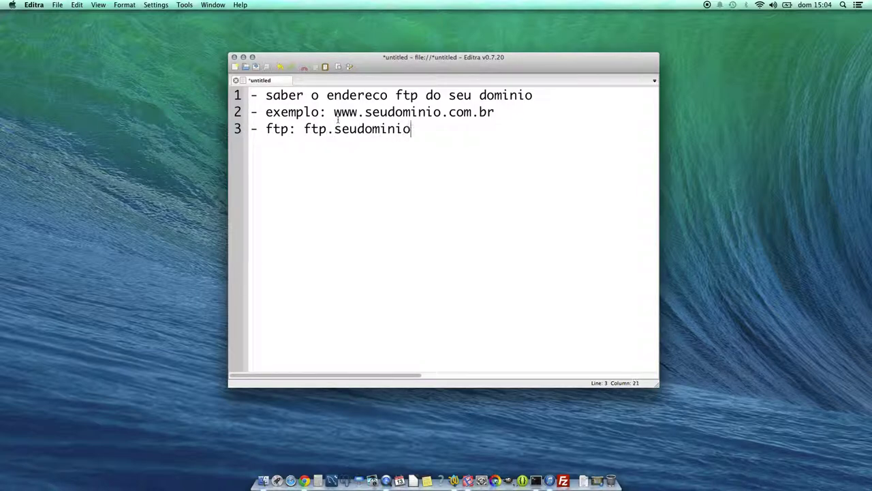
pyautogui.write('.com.br')
pyautogui.press('Return')
pyautogui.write('- usuari')
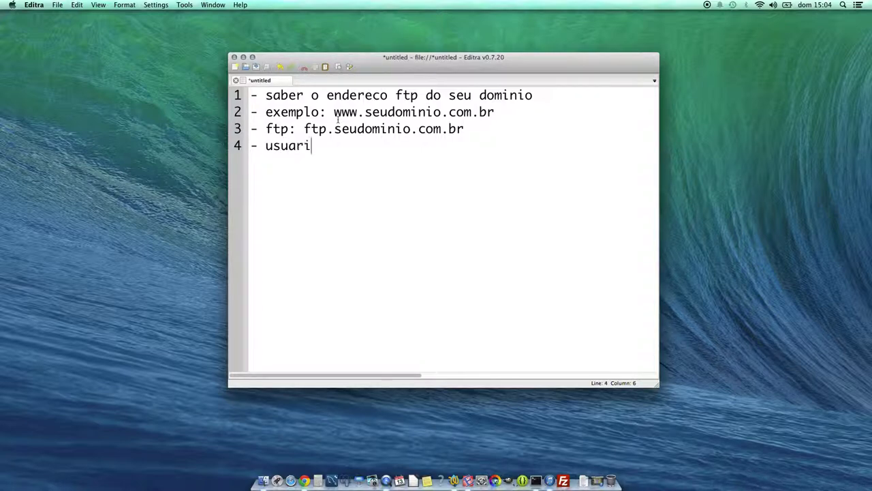
pyautogui.write('o de acesso')
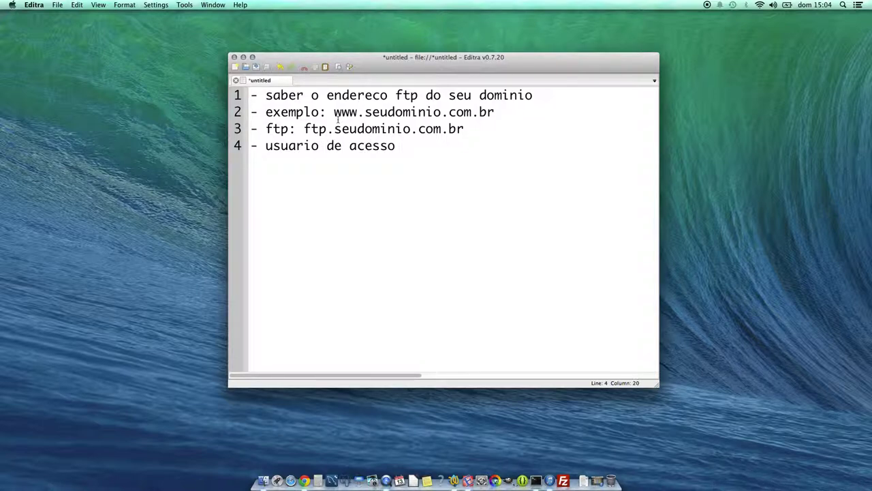
pyautogui.write(' autorizado ')
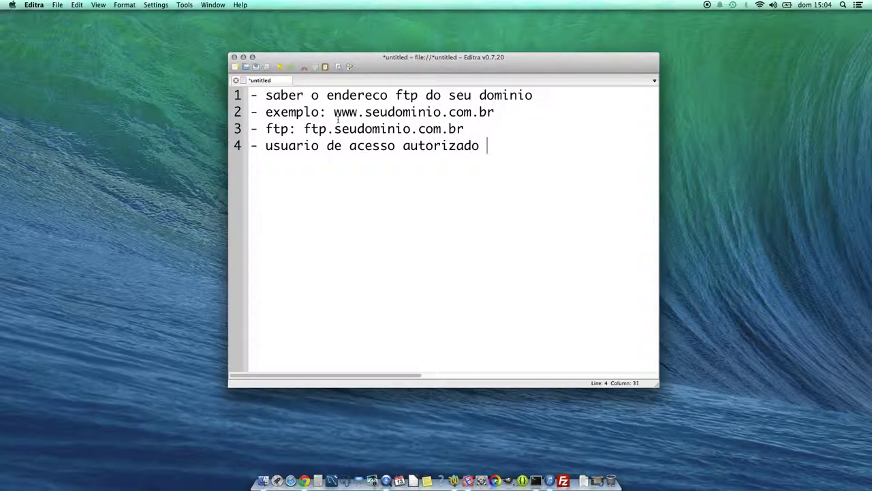
pyautogui.write('ftp')
pyautogui.press('Return')
# - Write the username line '- usuario: seudominio' in the notes
pyautogui.write('-')
pyautogui.write('seudominio')
pyautogui.press('Left')
pyautogui.press('Left')
pyautogui.press('Left')
pyautogui.press('Left')
pyautogui.press('Left')
pyautogui.press('Left')
pyautogui.press('Left')
pyautogui.press('Left')
pyautogui.press('Left')
pyautogui.press('Left')
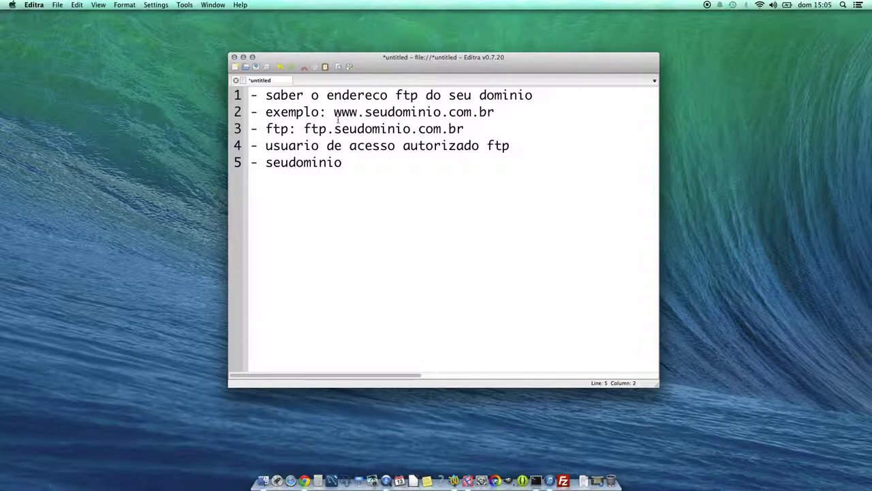
pyautogui.write('usuario:')
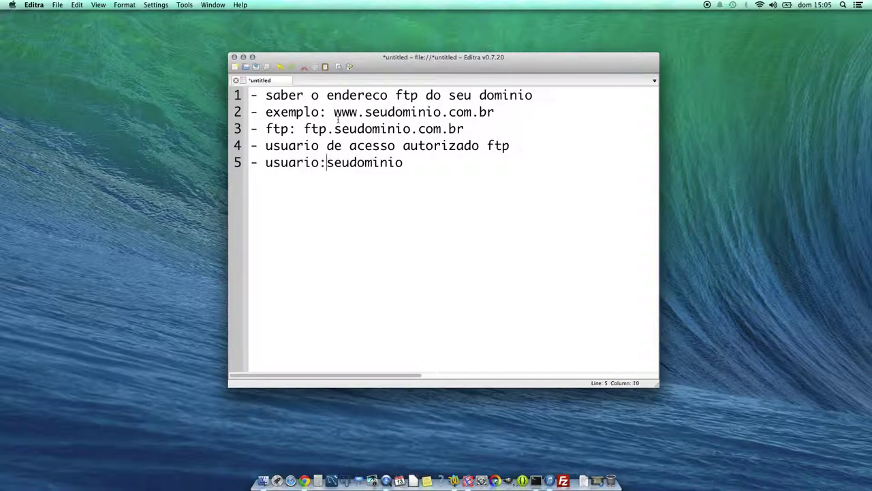
pyautogui.press('Right')
pyautogui.press('Right')
pyautogui.press('Right')
pyautogui.press('Right')
pyautogui.press('Right')
pyautogui.press('Right')
pyautogui.press('Right')
pyautogui.press('Right')
pyautogui.press('Right')
pyautogui.press('Right')
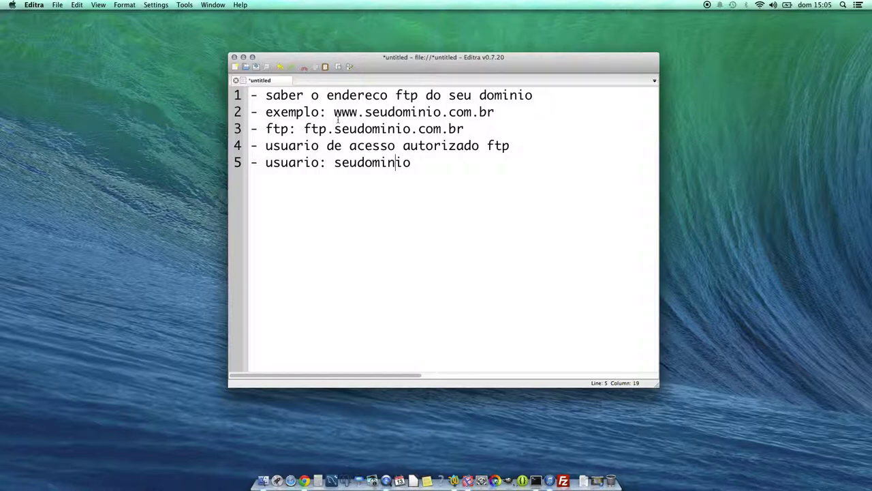
pyautogui.press('Return')
# - Add user-password and sample-password lines, '- port ftp: porta 21', and the heading '- Software cliente FTP'
pyautogui.write('- ')
pyautogui.write('senh')
pyautogui.press('BackSpace')
pyautogui.write('nha do usuario')
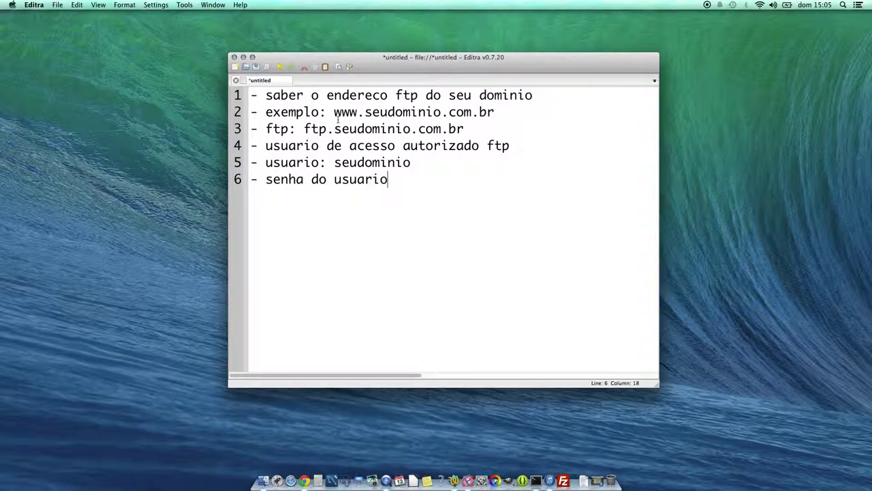
pyautogui.press('Return')
pyautogui.write('- senha: 123456')
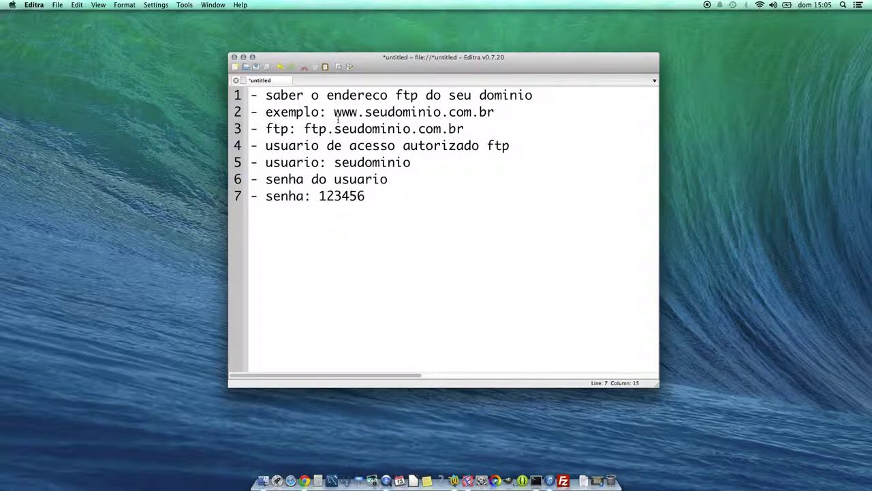
pyautogui.press('Return')
pyautogui.write('- port ftp: p')
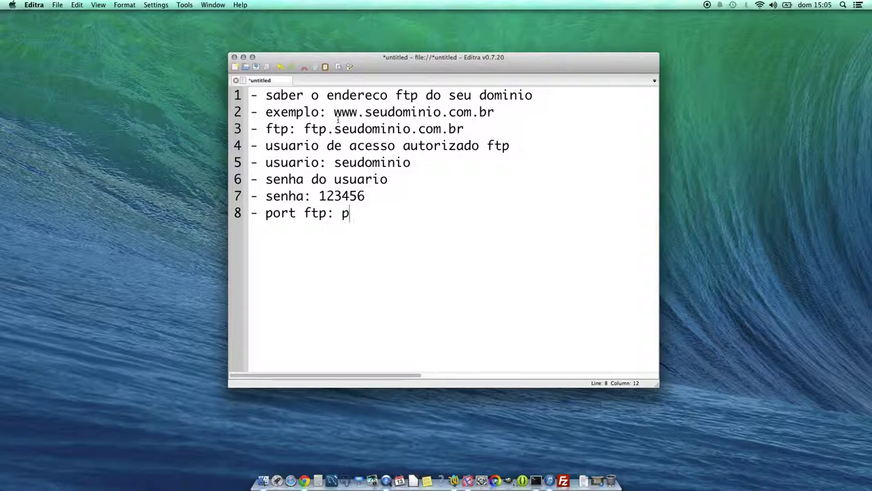
pyautogui.write('orta 21')
pyautogui.press('Return')
pyautogui.press('Return')
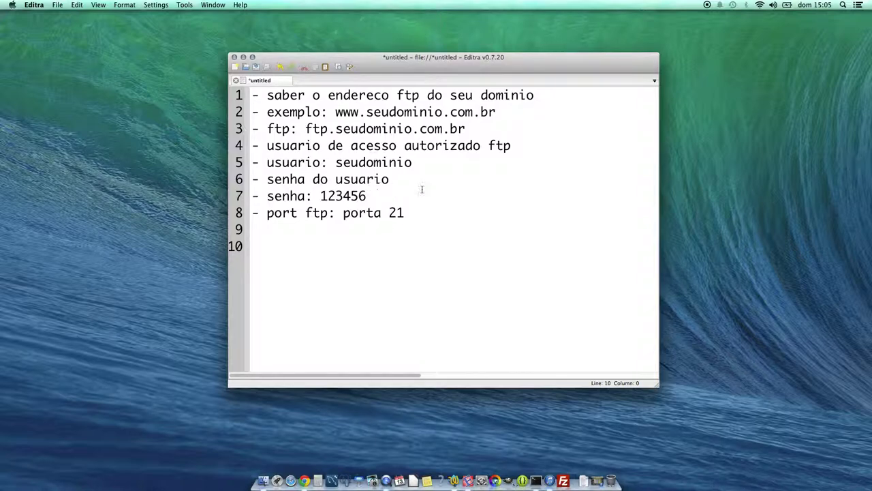
pyautogui.write('- Software ')
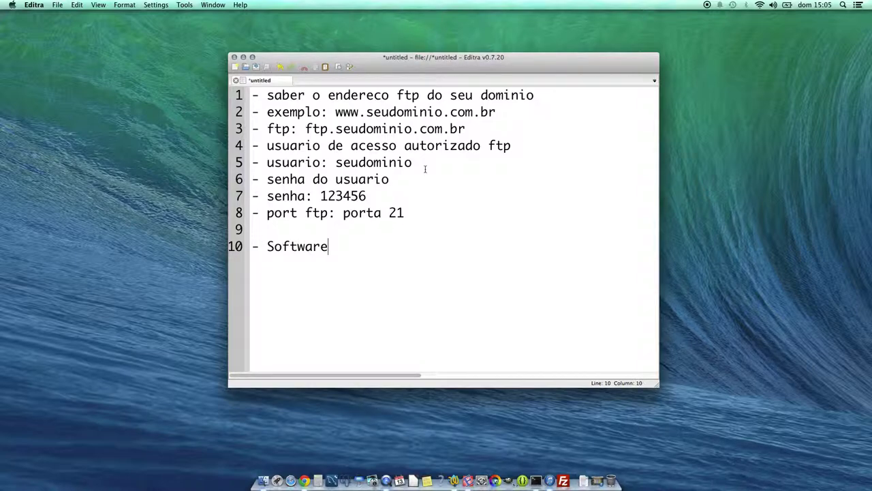
pyautogui.write('cliente FTP')
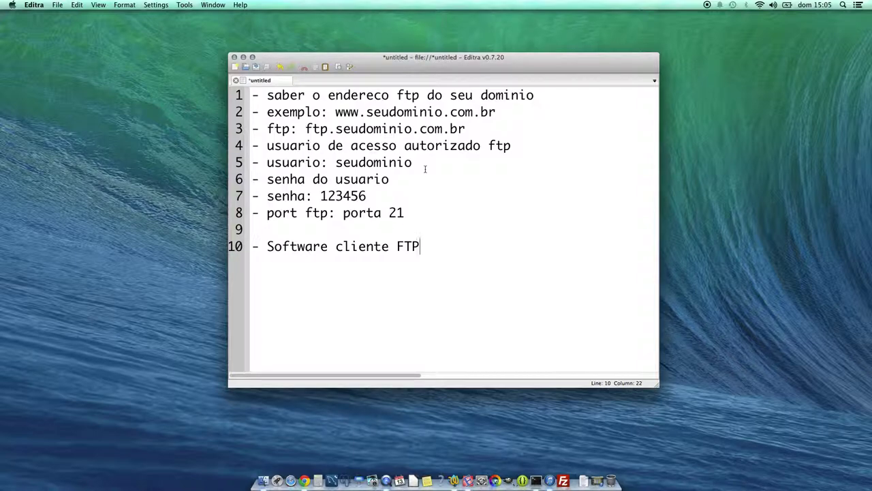
# - List '- FileZilla' and '- CutFTP' under the FTP client heading, then bring up Google Chrome
pyautogui.press('Return')
pyautogui.write('- FileZilla')
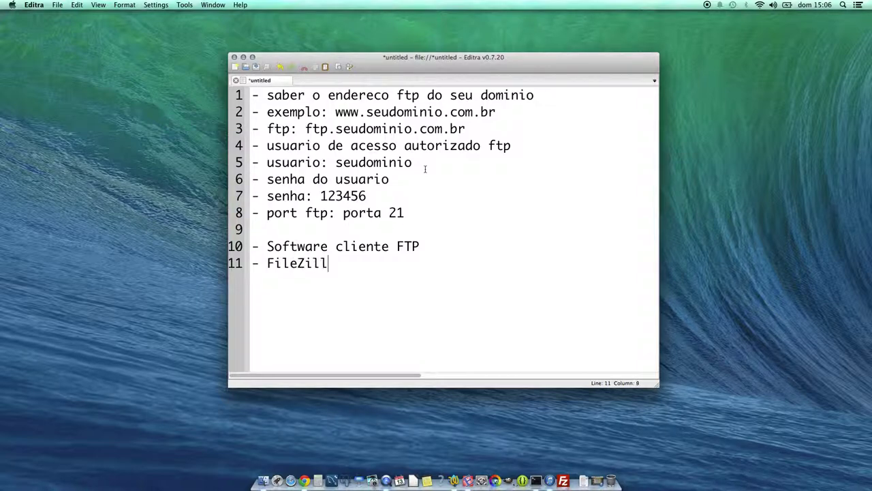
pyautogui.write('- CutFTP')
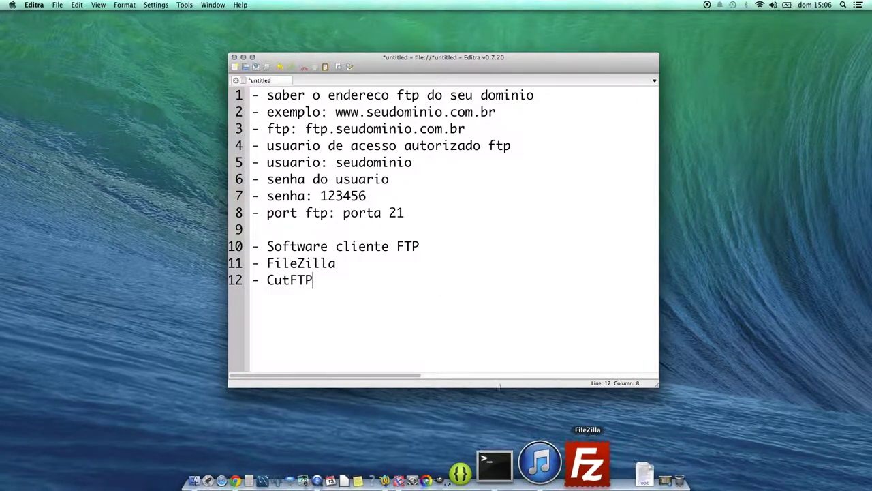
pyautogui.click(306, 479)
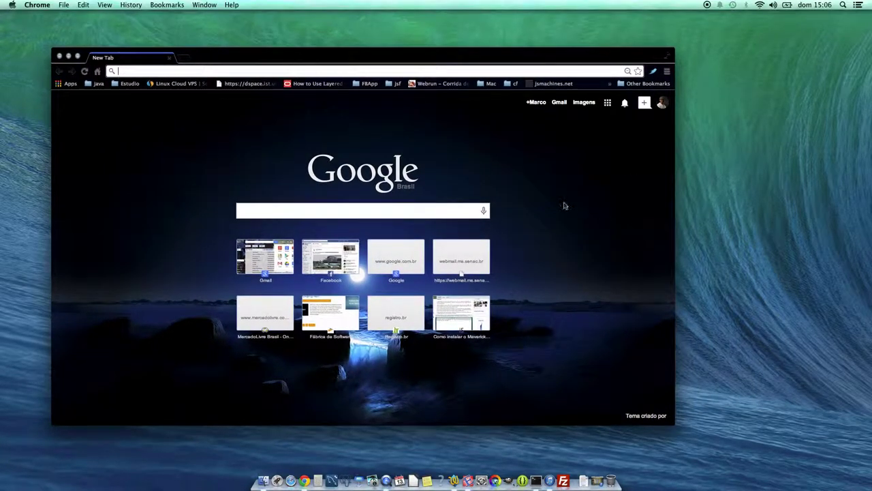
# - Search Google for 'download filezilla'
pyautogui.click(409, 215)
pyautogui.write('downloa')
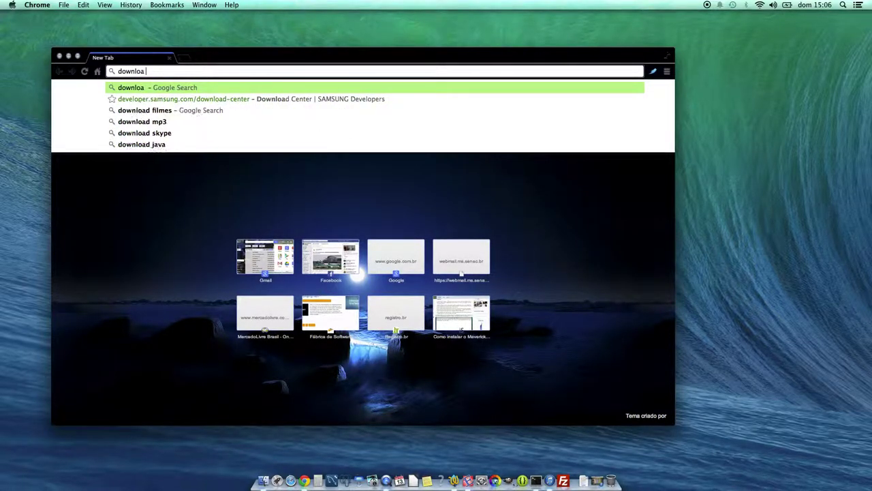
pyautogui.press('BackSpace')
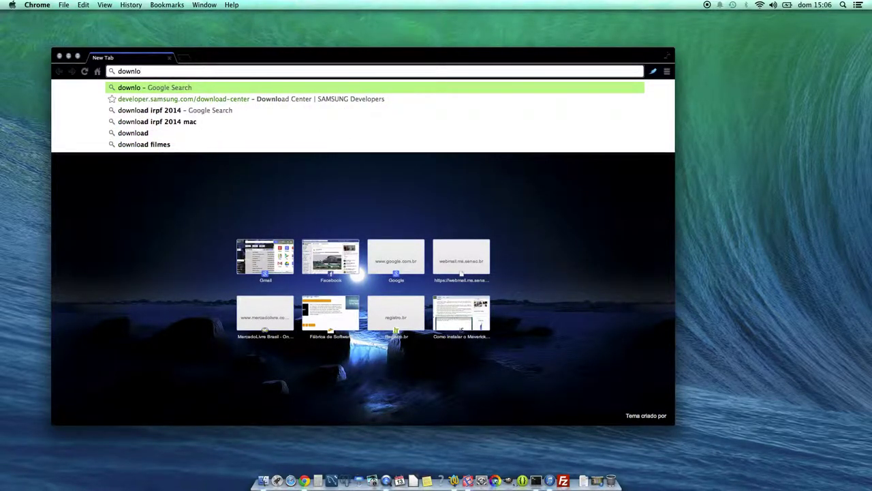
pyautogui.write('ad')
pyautogui.press('BackSpace')
pyautogui.press('BackSpace')
pyautogui.press('BackSpace')
pyautogui.write('oad filezil')
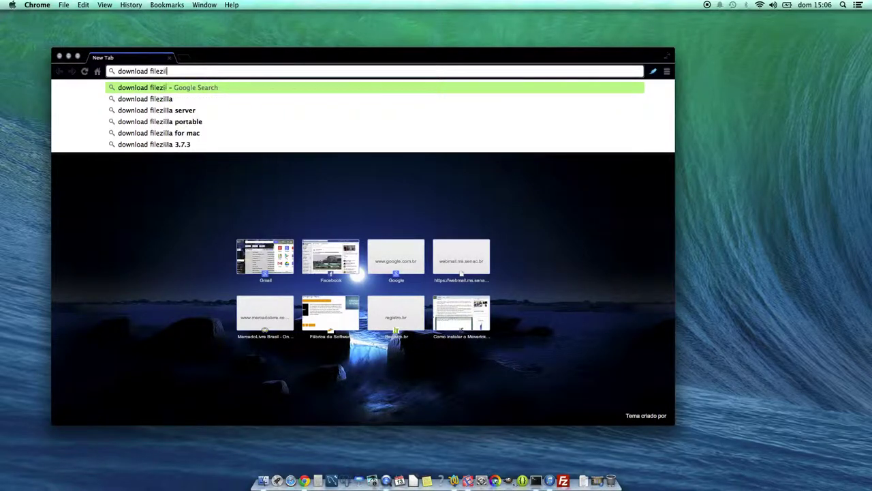
pyautogui.write('la')
pyautogui.press('Return')
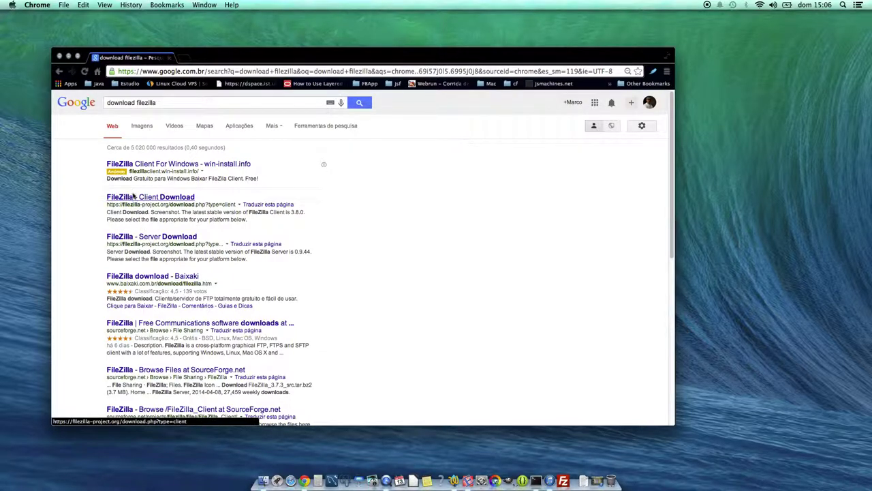
# - Replace 'filezilla' in the search query with 'cutftp'
pyautogui.click(144, 103)
pyautogui.doubleClick(144, 103)
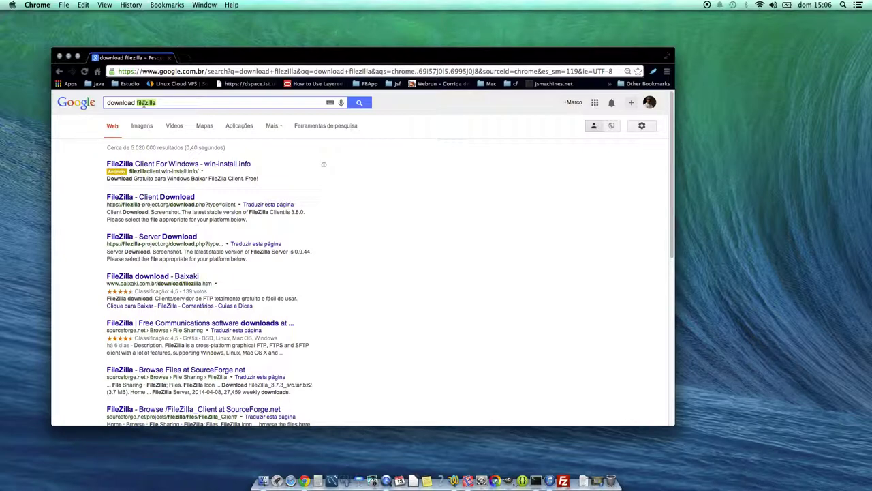
pyautogui.write('cutftp')
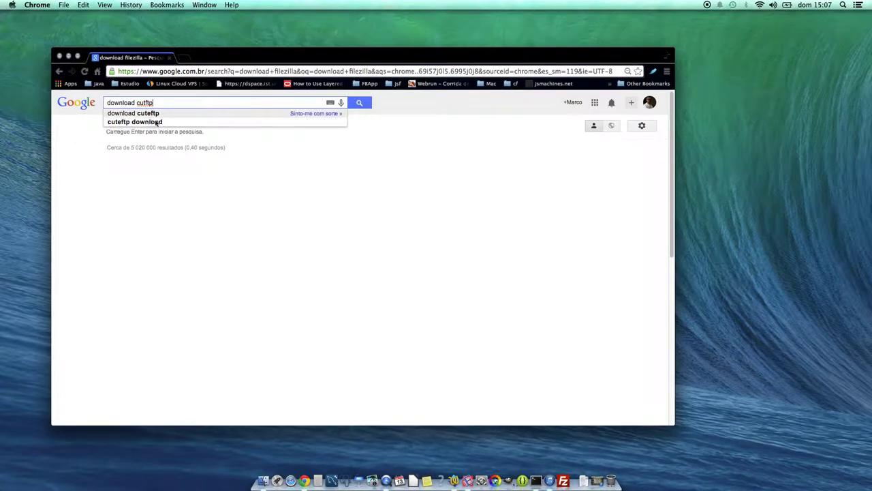
# - Search 'download cuteftp', correct 'CutFTP' to 'CuteFTP' in the notes, and minimize Chrome
pyautogui.click(169, 115)
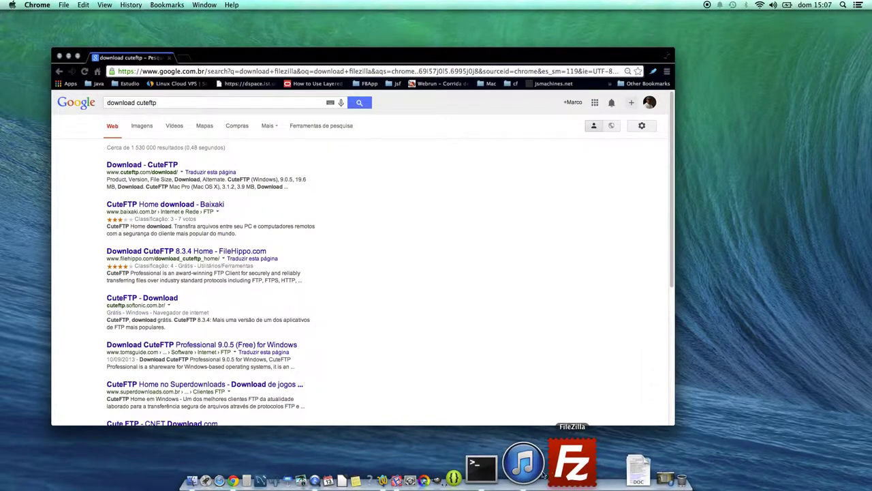
pyautogui.click(456, 463)
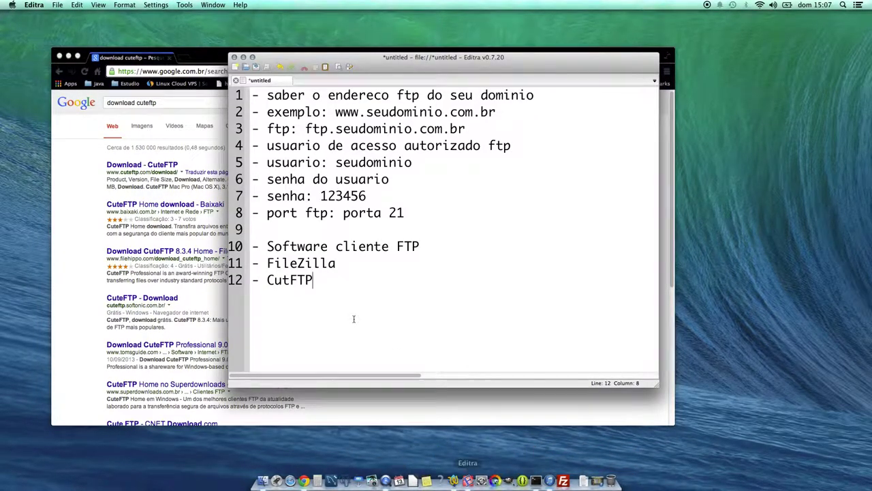
pyautogui.write('e')
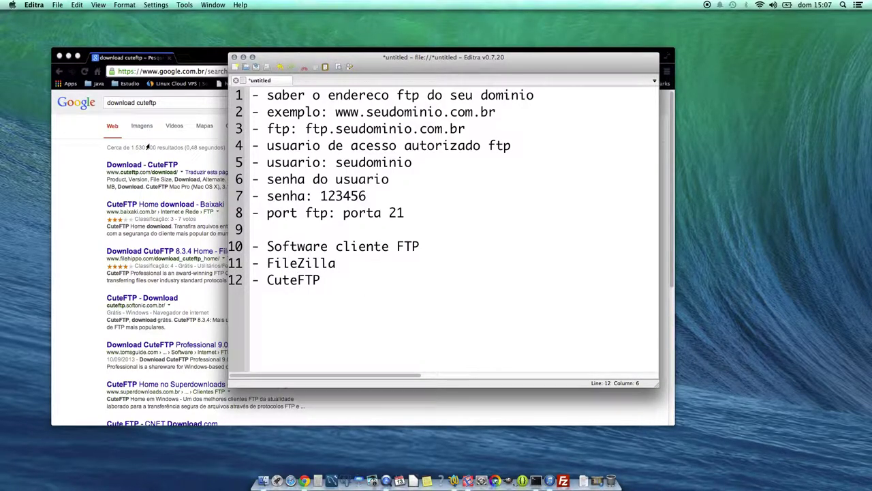
pyautogui.click(147, 147)
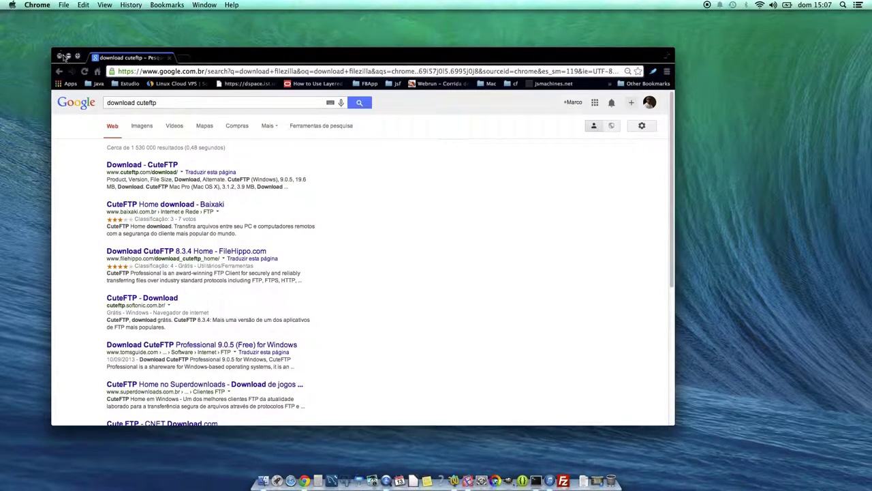
pyautogui.click(169, 71)
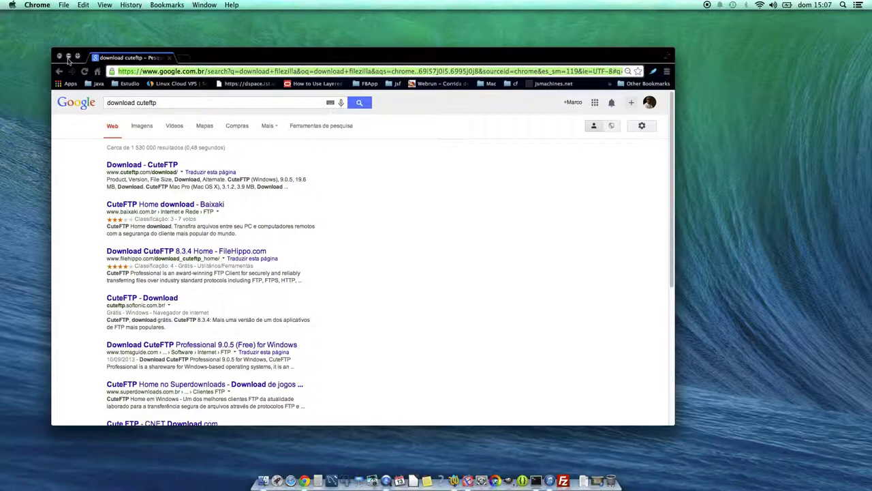
pyautogui.click(68, 57)
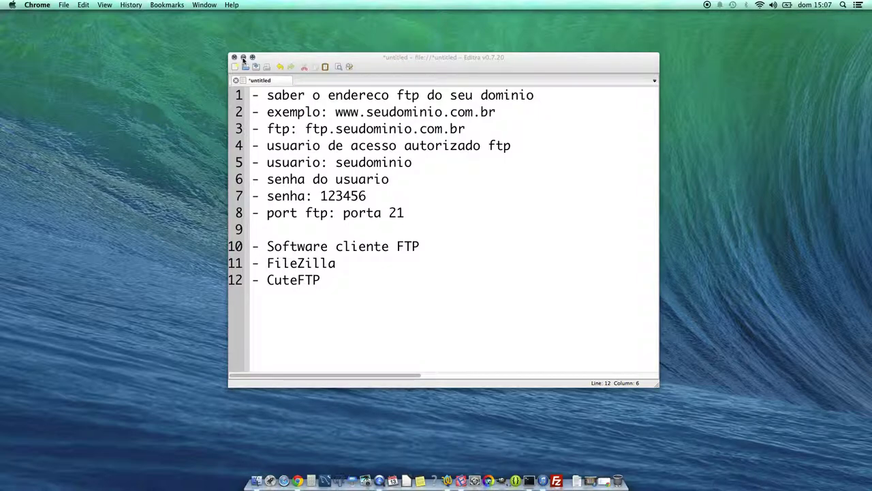
# - Browse Finder from the home folder into Sites > site, showing index.html, css, js and img
pyautogui.click(257, 476)
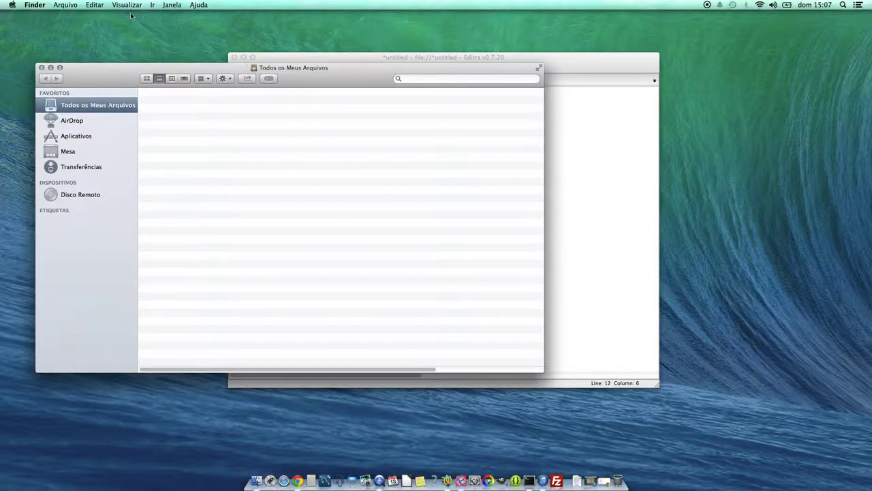
pyautogui.click(152, 5)
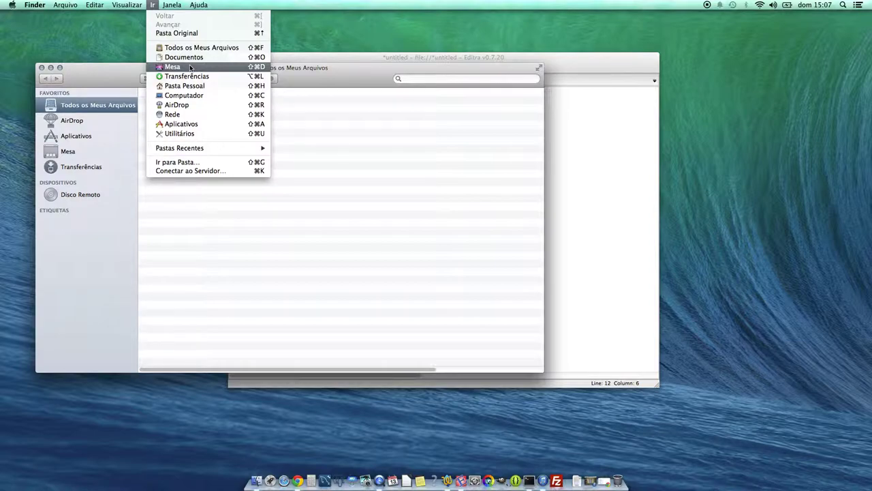
pyautogui.click(190, 59)
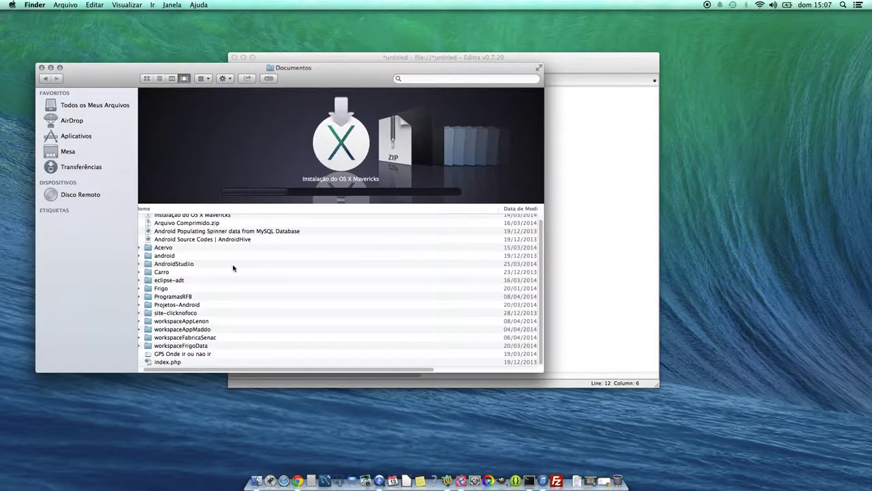
pyautogui.moveTo(540, 252); pyautogui.dragTo(541, 306)
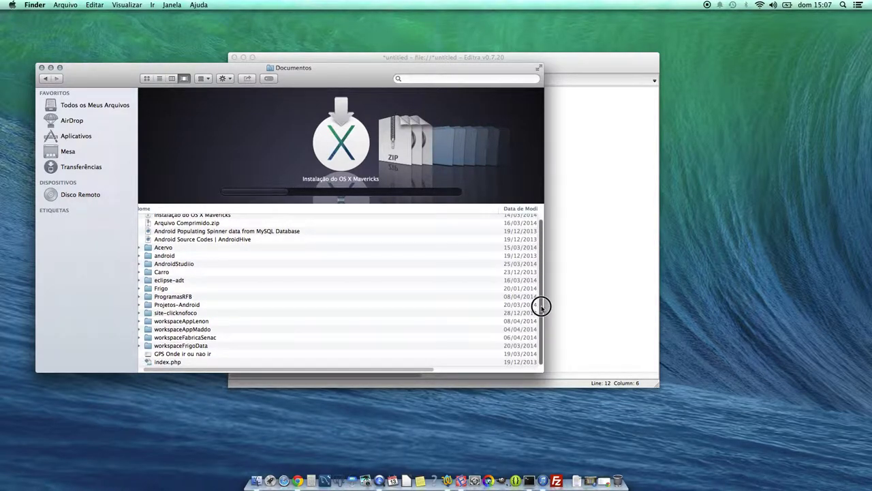
pyautogui.click(43, 78)
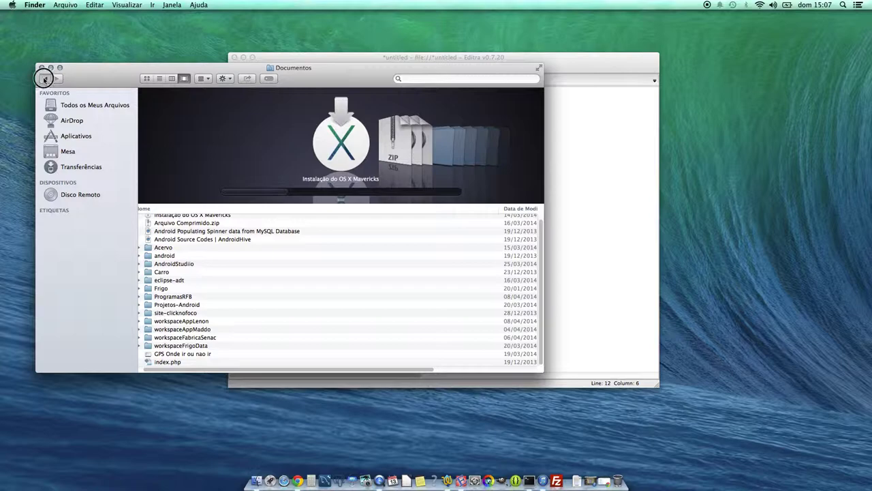
pyautogui.click(152, 5)
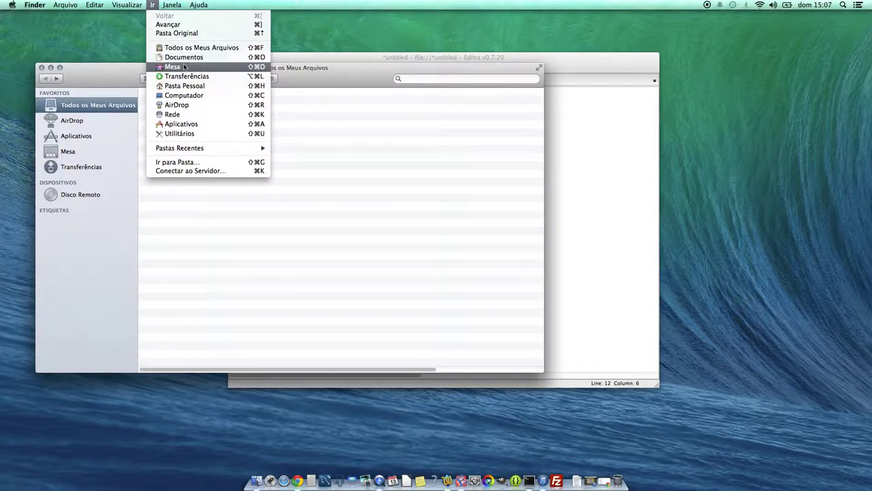
pyautogui.click(184, 86)
pyautogui.doubleClick(164, 235)
pyautogui.doubleClick(158, 121)
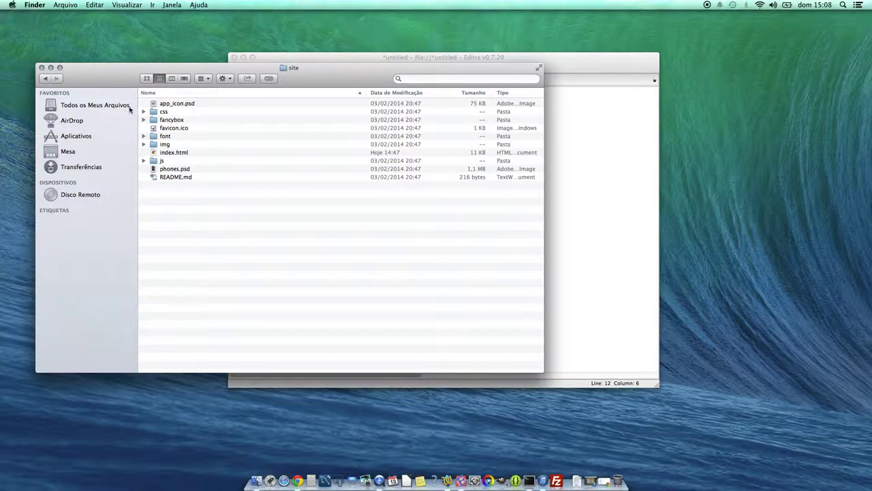
pyautogui.moveTo(349, 72); pyautogui.dragTo(327, 93)
pyautogui.click(393, 67)
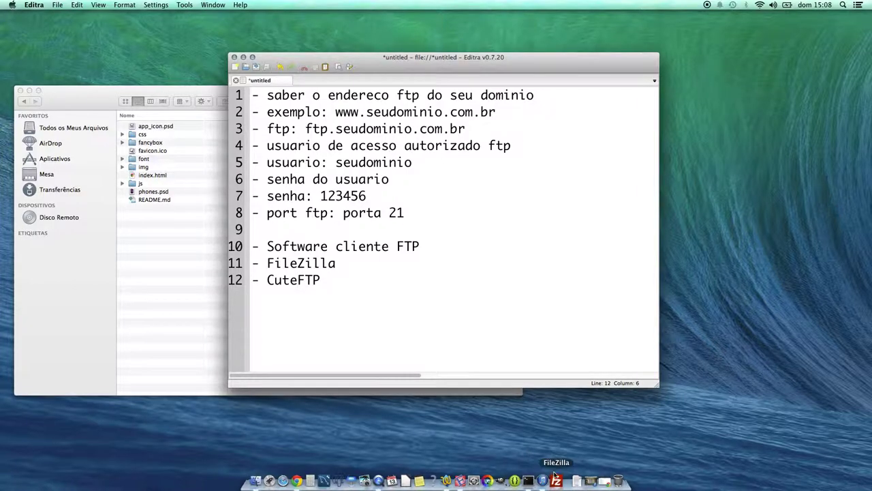
pyautogui.click(557, 477)
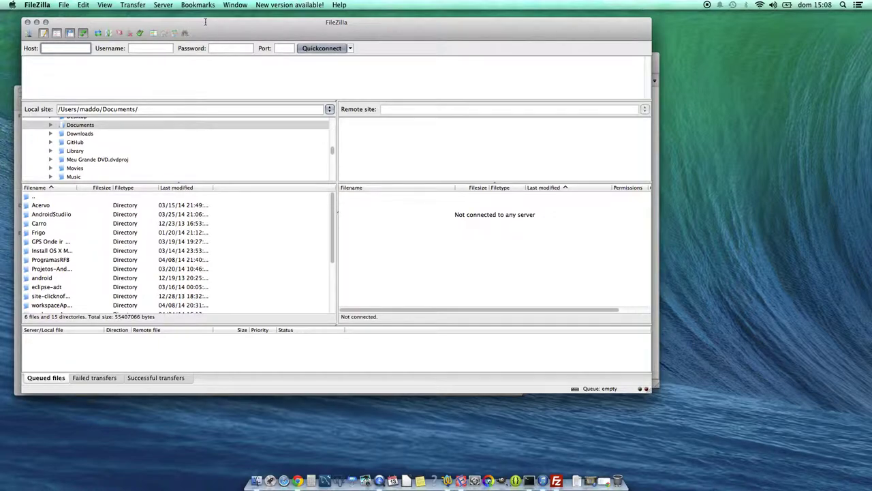
pyautogui.click(51, 49)
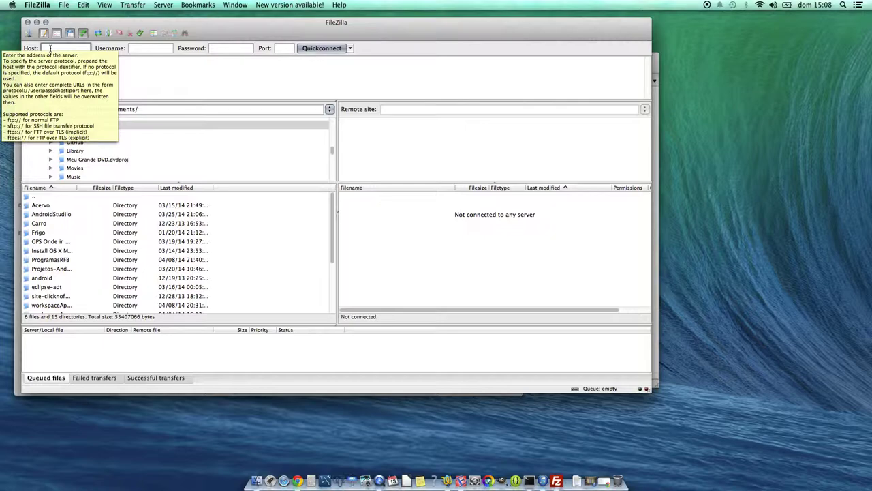
pyautogui.write('ftp.marcomaddo.com.')
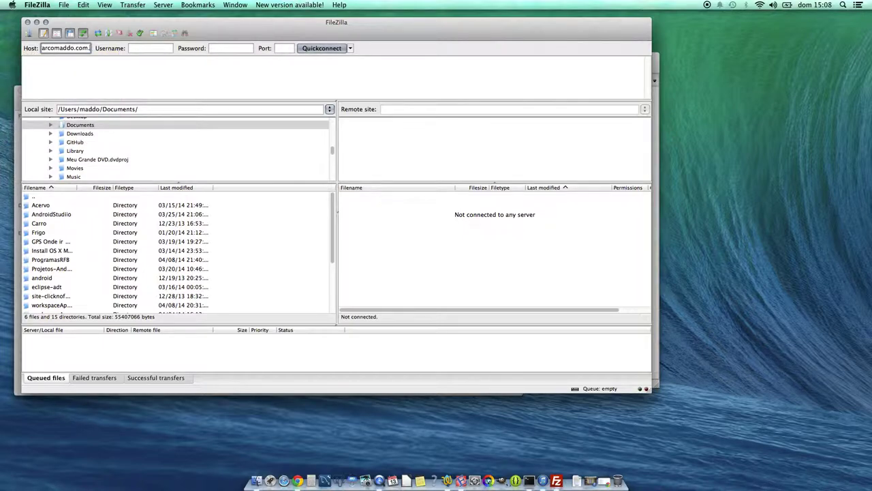
pyautogui.write('br')
pyautogui.press('Tab')
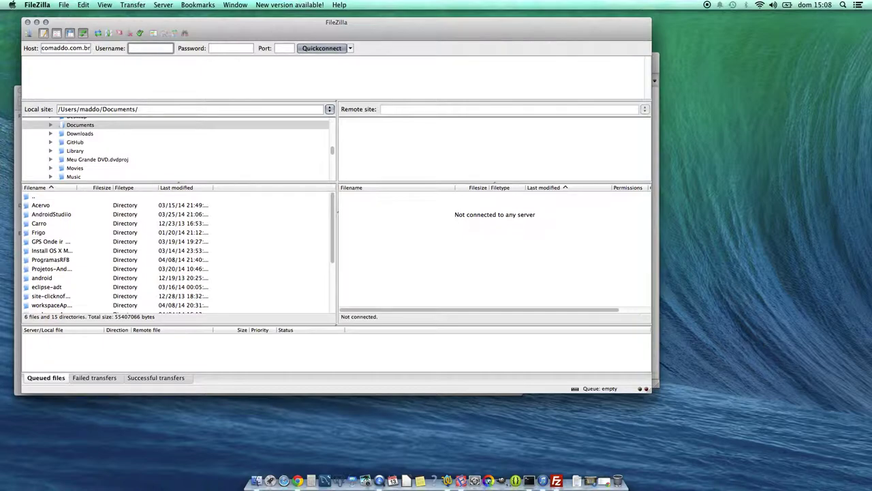
pyautogui.write('marcomaddo')
pyautogui.press('Tab')
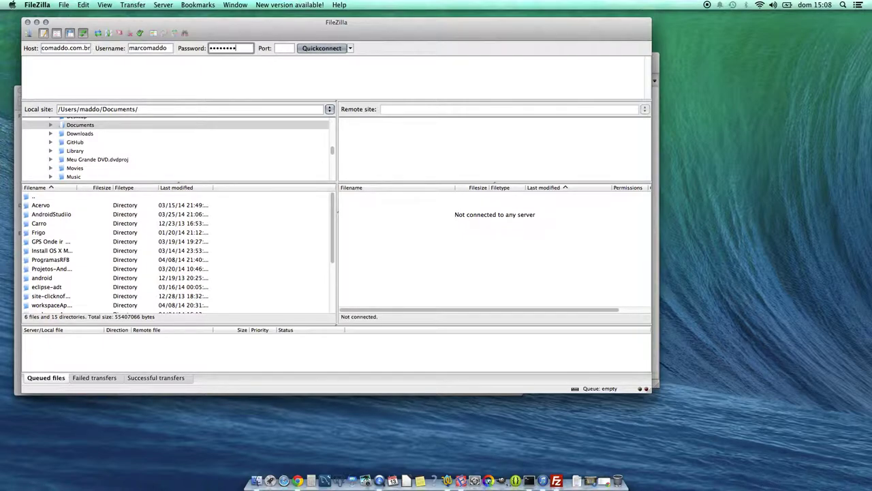
pyautogui.press('Return')
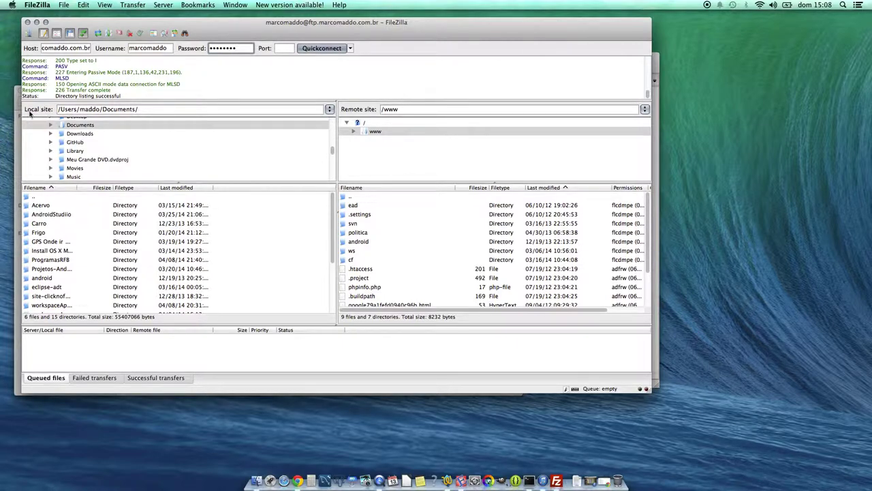
pyautogui.moveTo(156, 109); pyautogui.dragTo(14, 112)
pyautogui.moveTo(459, 108); pyautogui.dragTo(353, 109)
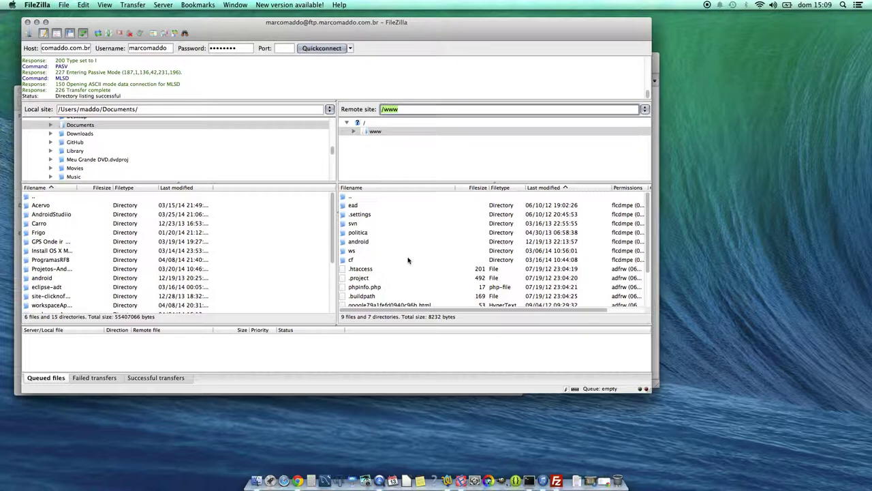
# - Add a directory called novosite to the remote /www listing
pyautogui.rightClick(430, 270)
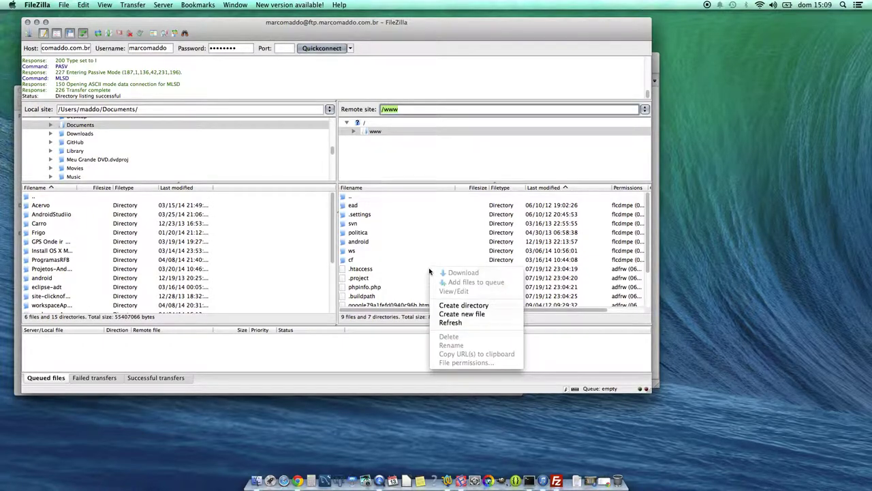
pyautogui.click(434, 307)
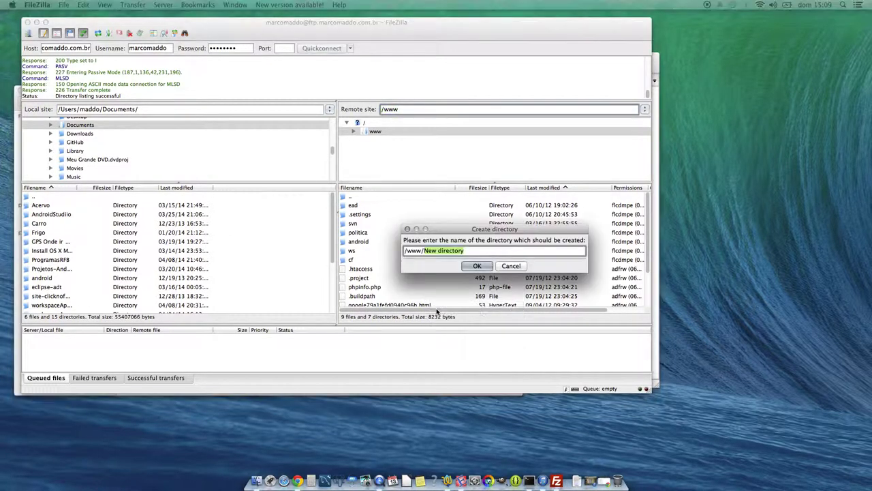
pyautogui.write('novosite')
pyautogui.press('Return')
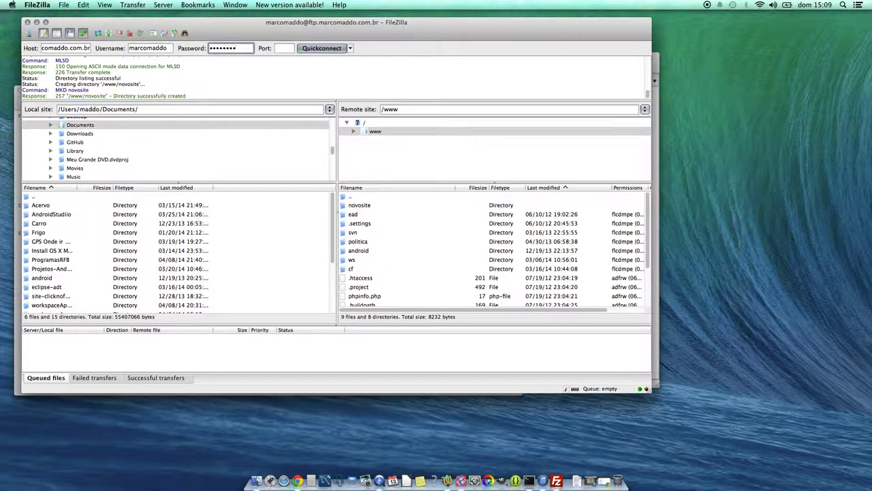
# - Open remote novosite and navigate the local pane to the Sites > site folder
pyautogui.doubleClick(369, 207)
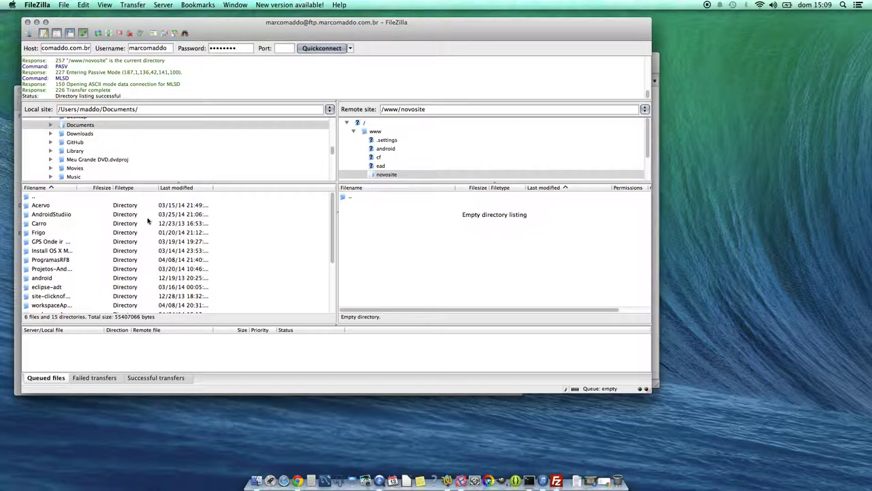
pyautogui.doubleClick(36, 199)
pyautogui.scroll(-3, 79, 250)
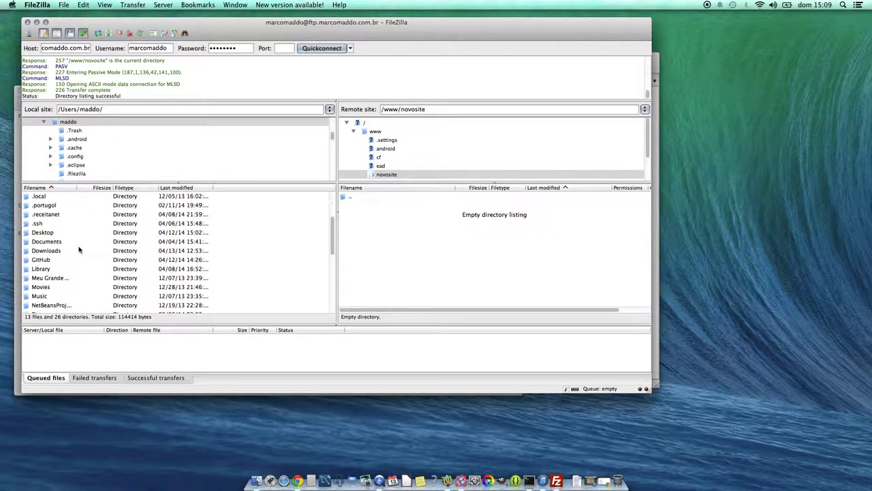
pyautogui.scroll(-5, 78, 250)
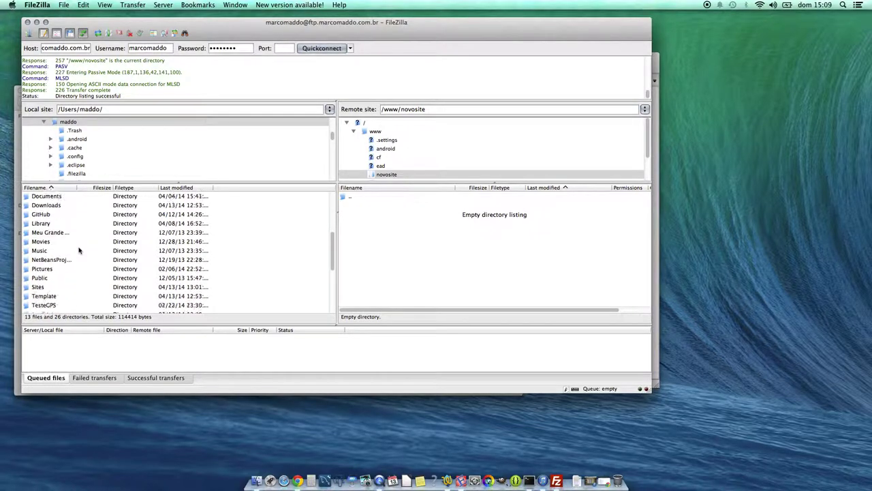
pyautogui.click(44, 288)
pyautogui.doubleClick(34, 205)
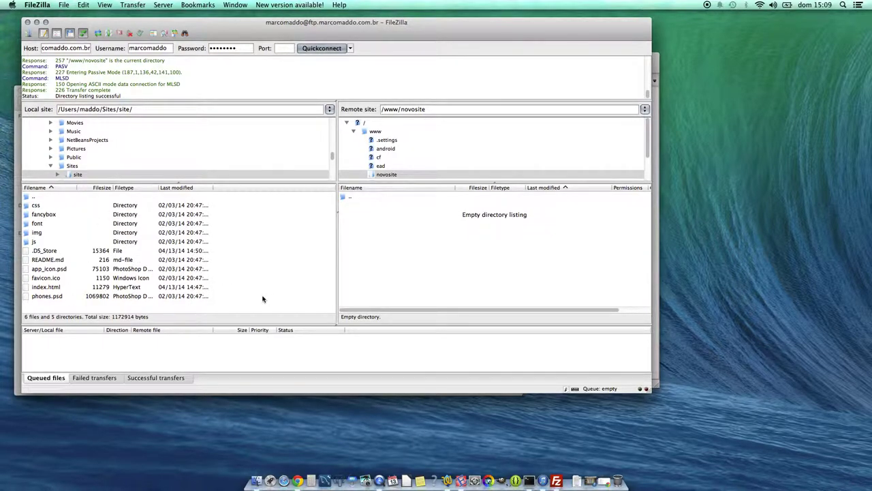
# - Upload all local site files into novosite and confirm the 52 successful transfers
pyautogui.press('super+a')
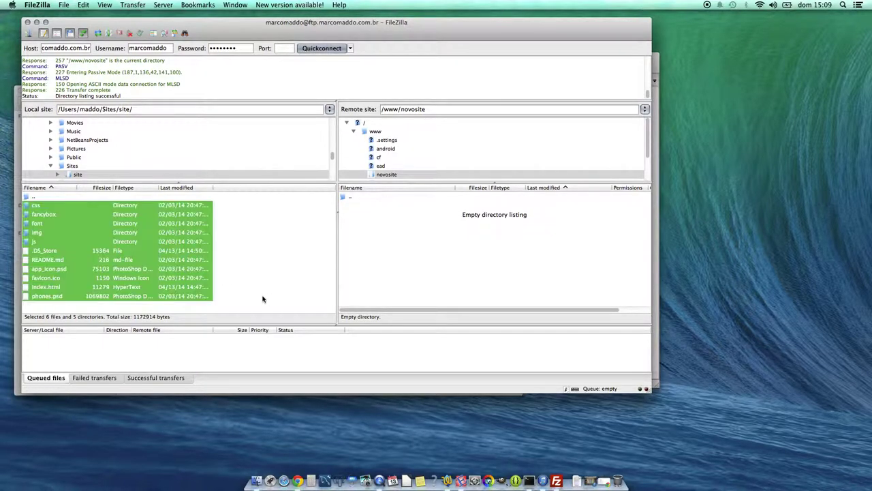
pyautogui.moveTo(180, 265); pyautogui.dragTo(443, 274)
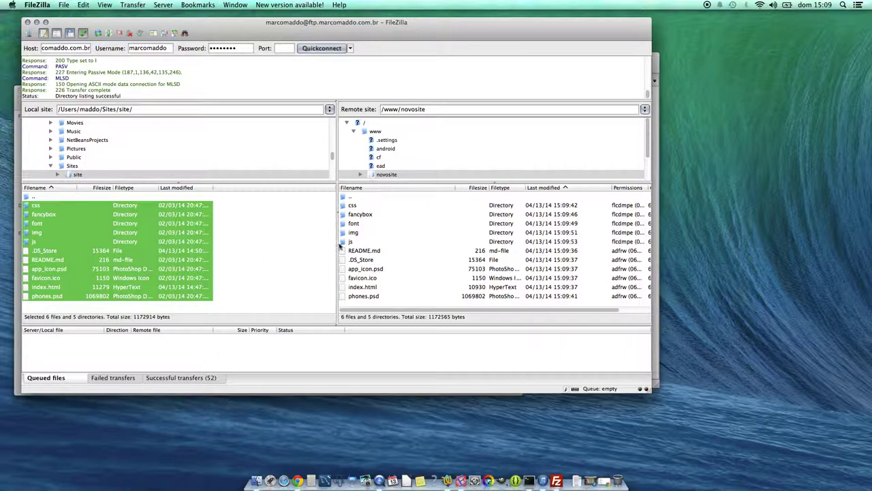
pyautogui.click(111, 379)
pyautogui.click(176, 380)
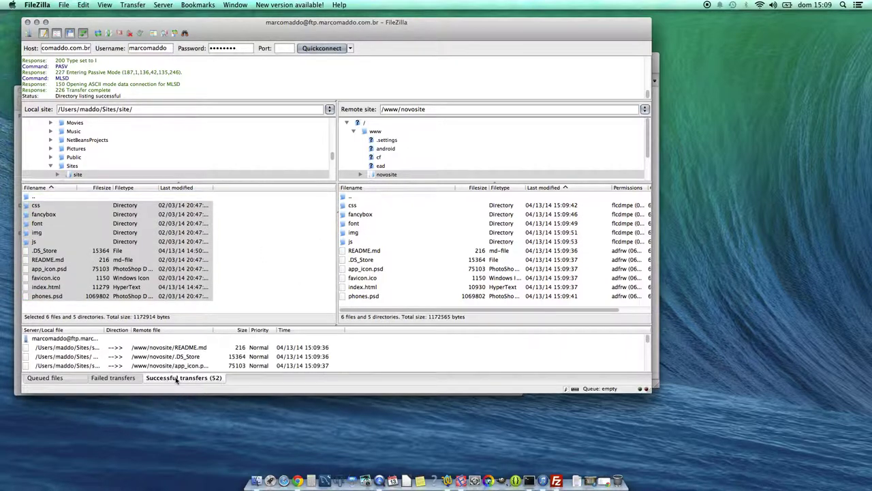
pyautogui.click(300, 479)
pyautogui.click(297, 71)
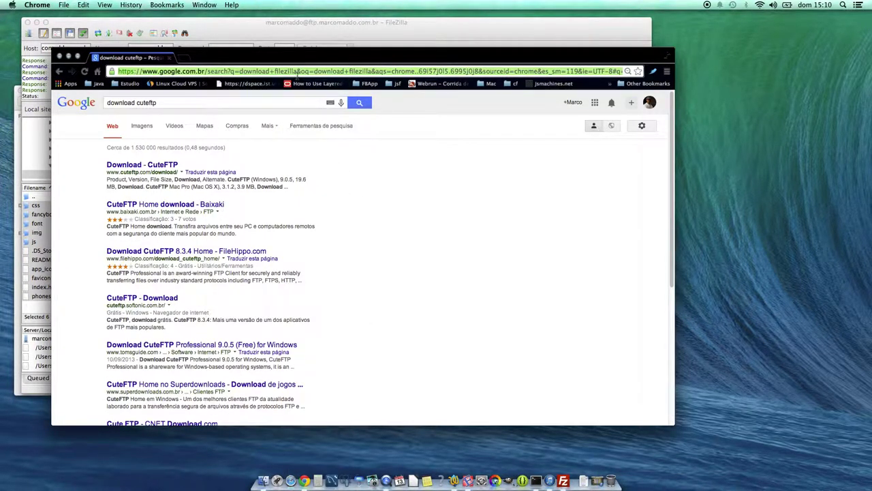
pyautogui.write('www.')
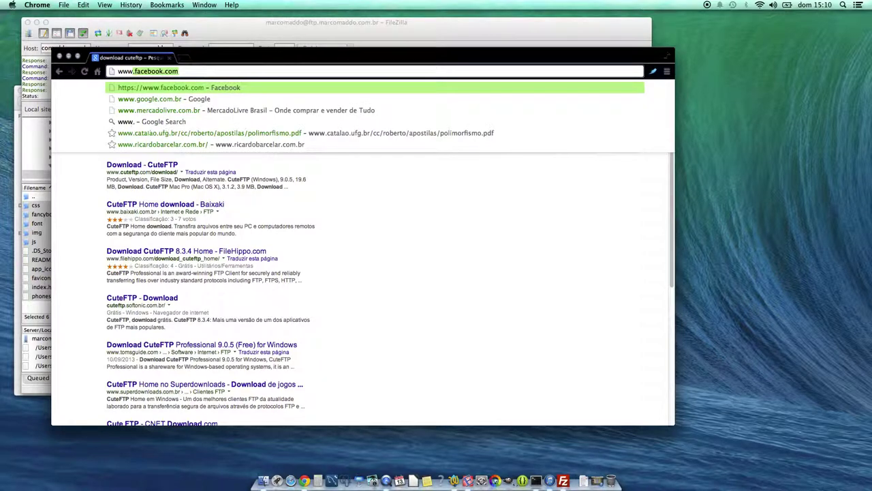
pyautogui.write('marcomaddo.com.br')
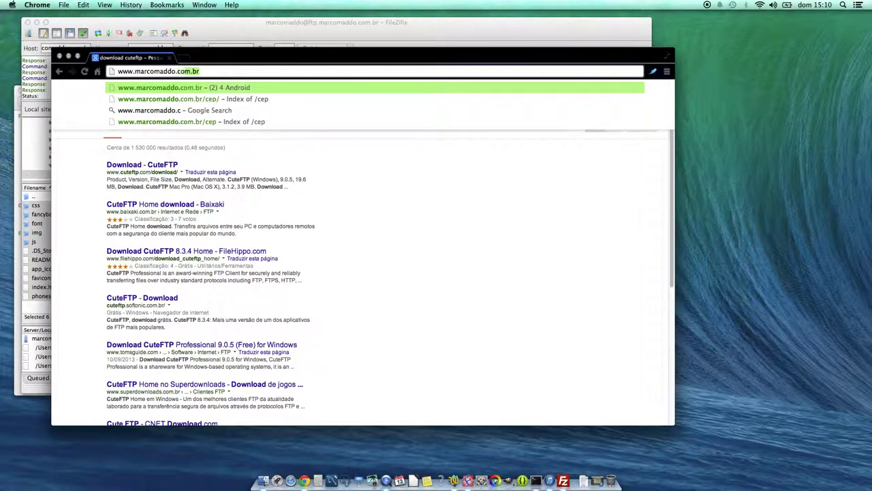
pyautogui.write('/n')
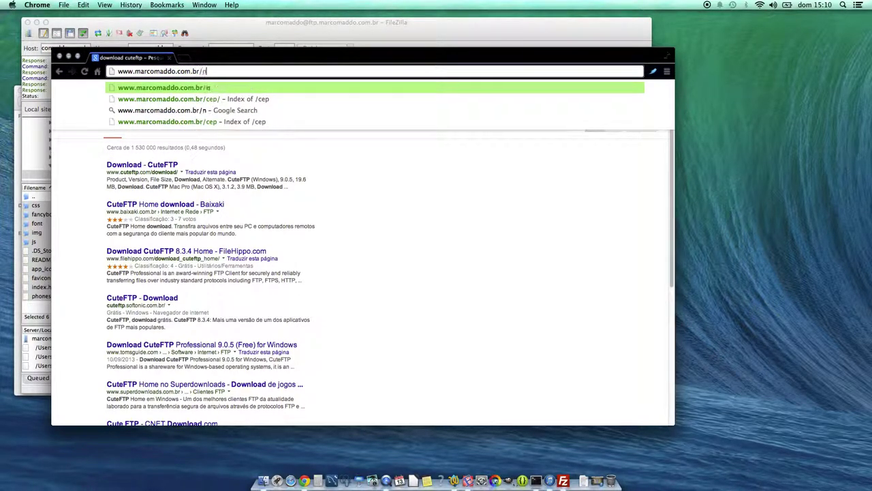
pyautogui.write('ovosite/')
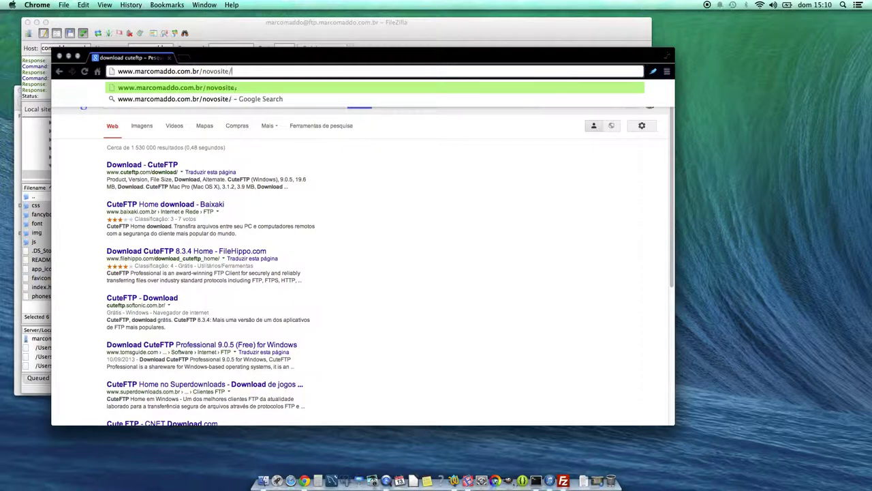
pyautogui.press('Return')
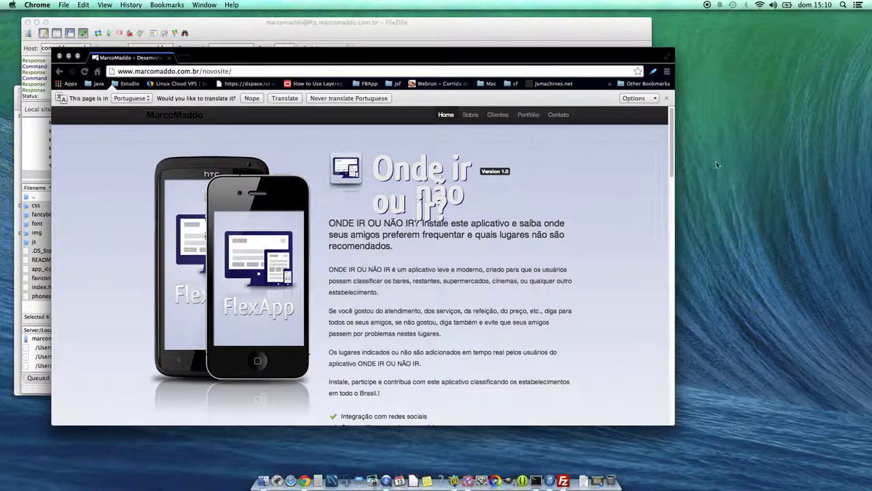
pyautogui.moveTo(676, 141); pyautogui.dragTo(60, 127)
# - Bring FileZilla forward and navigate the local pane to the Sites folder
pyautogui.click(238, 27)
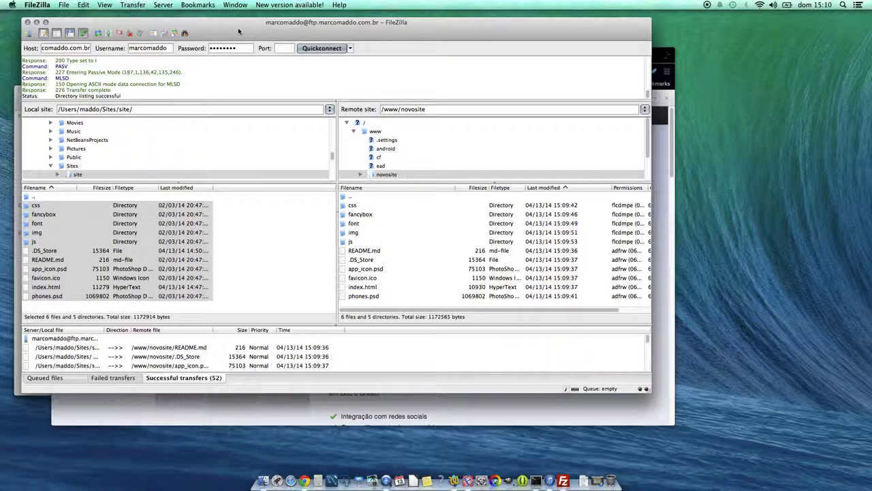
pyautogui.click(394, 234)
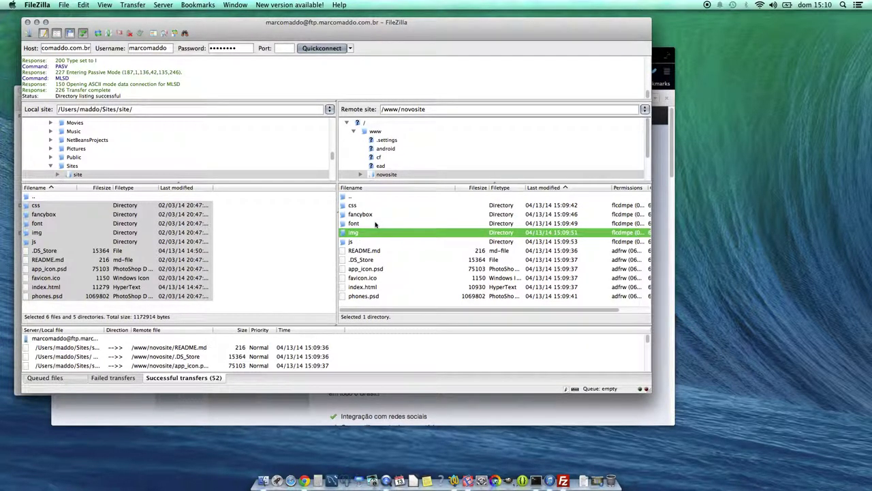
pyautogui.doubleClick(38, 196)
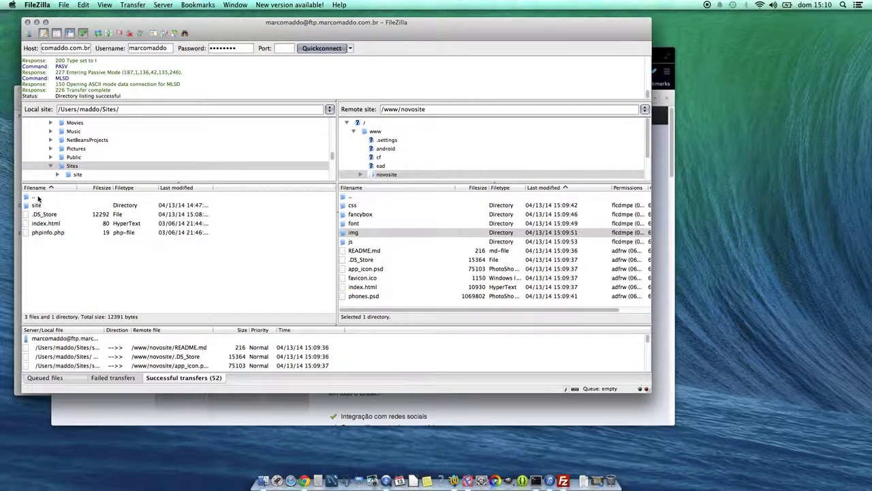
pyautogui.doubleClick(38, 197)
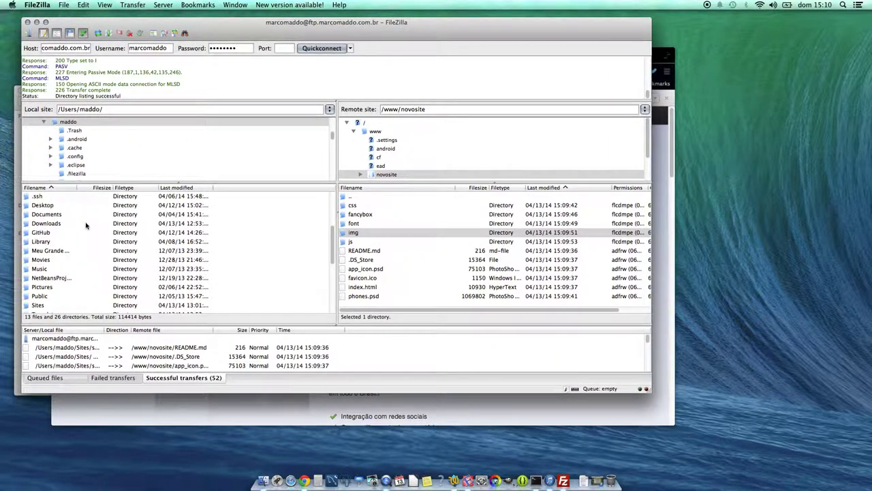
pyautogui.doubleClick(37, 304)
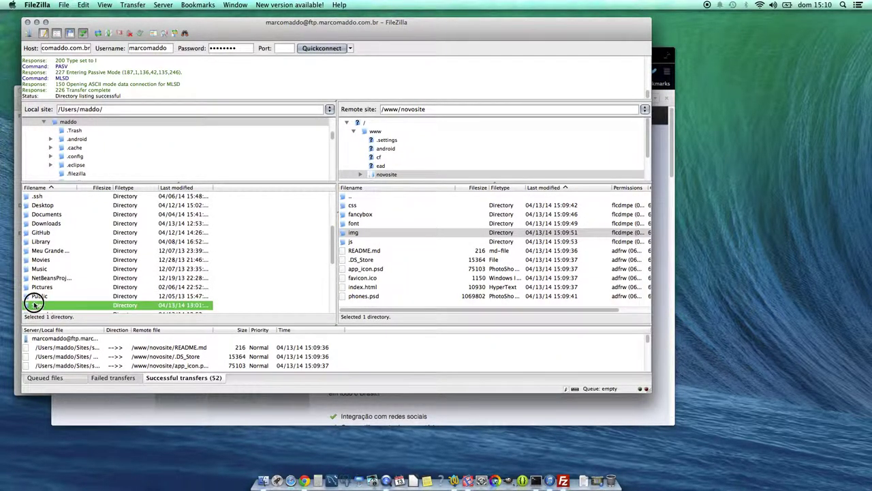
# - Create a new local directory named novosite inside Sites and open it
pyautogui.rightClick(83, 274)
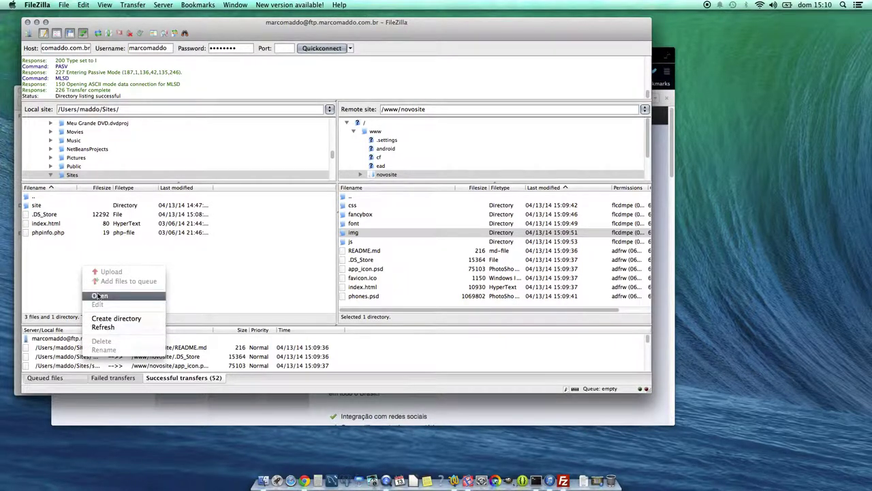
pyautogui.click(34, 205)
pyautogui.rightClick(68, 281)
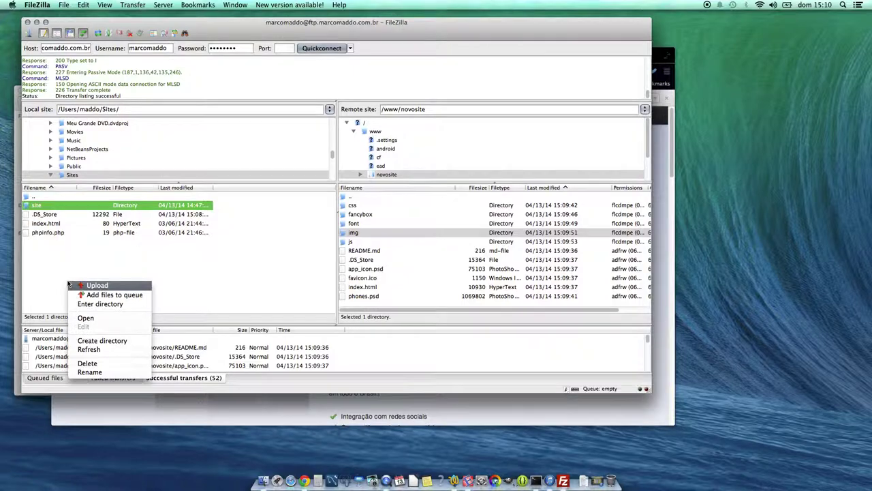
pyautogui.click(78, 341)
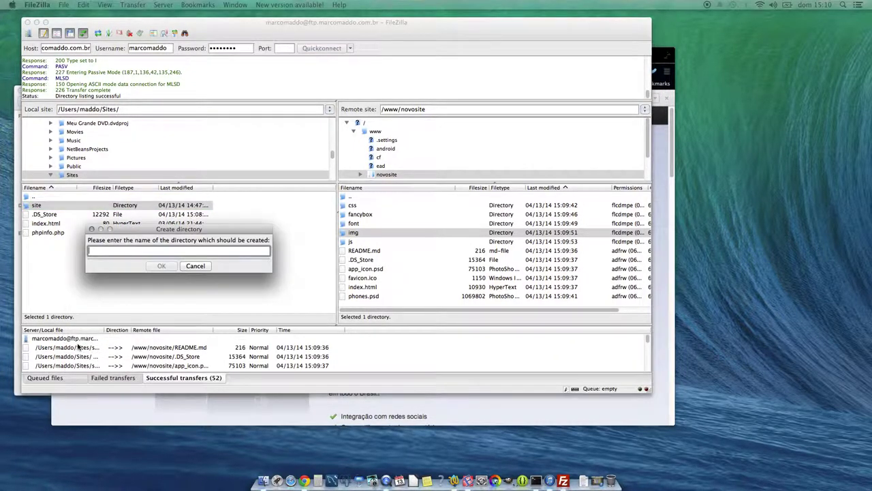
pyautogui.write('novosite')
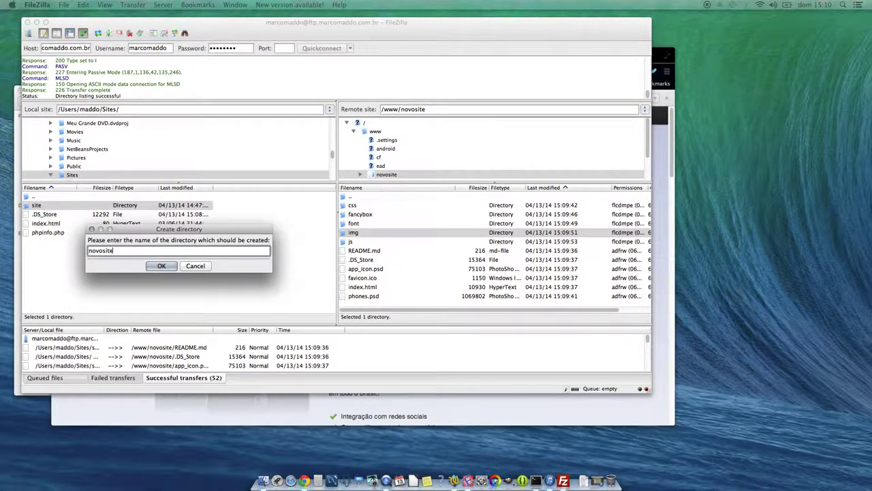
pyautogui.press('Return')
pyautogui.doubleClick(54, 204)
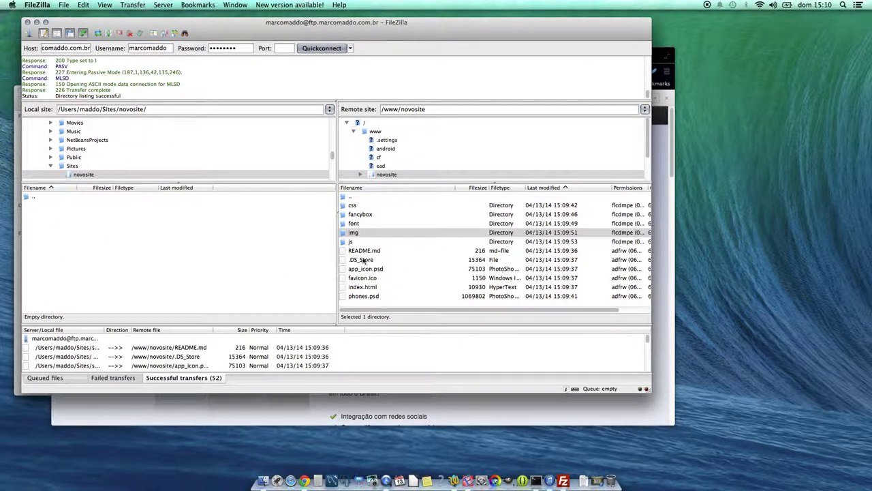
# - Open the remote novosite folder and download all its files and folders into the local novosite folder
pyautogui.doubleClick(365, 198)
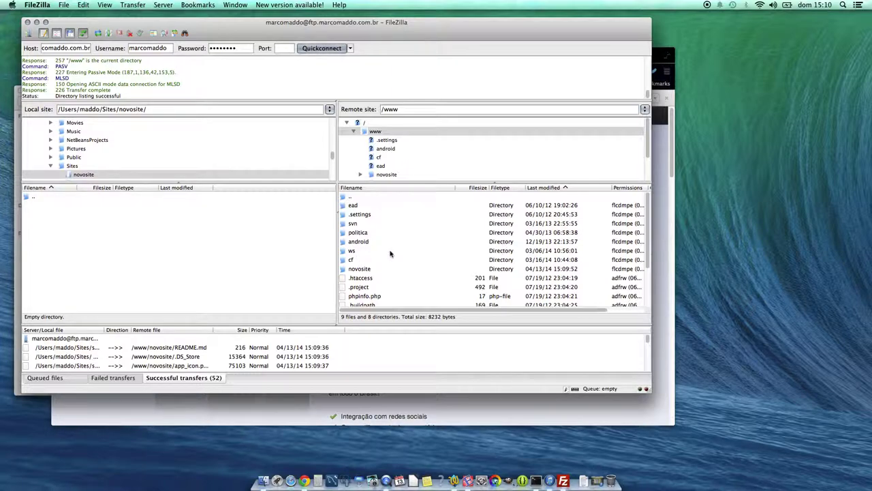
pyautogui.click(354, 270)
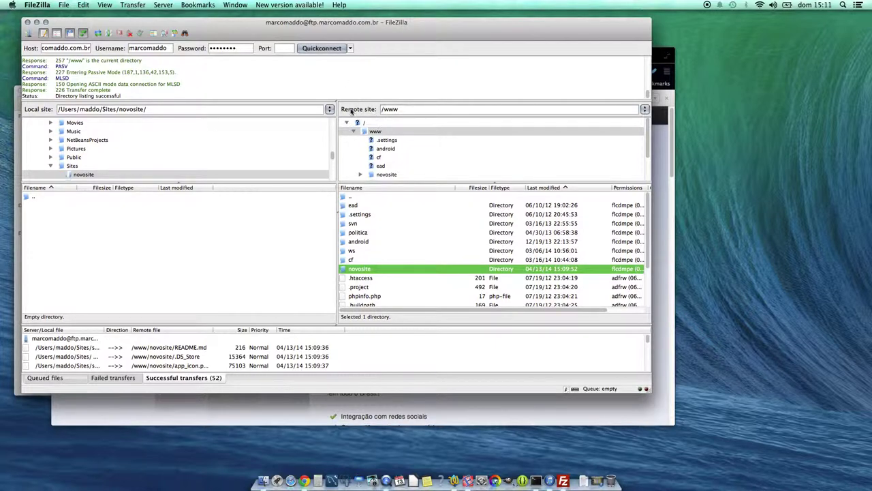
pyautogui.doubleClick(344, 271)
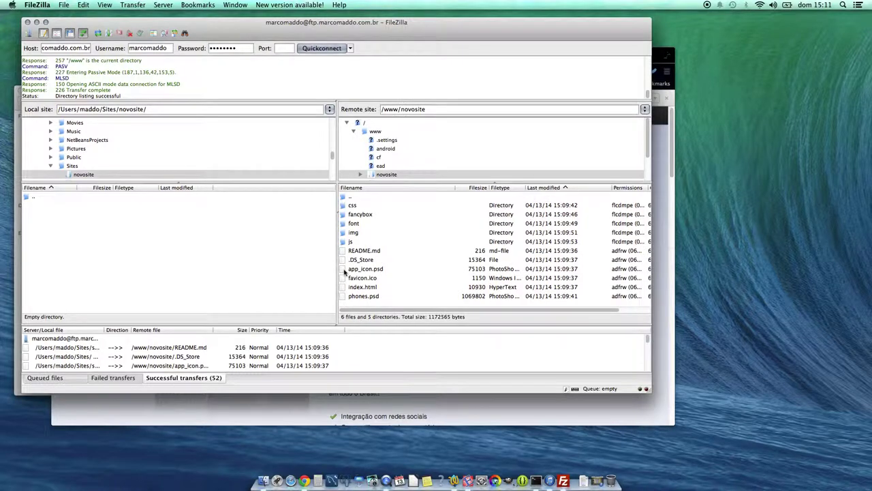
pyautogui.click(422, 278)
pyautogui.press('super+a')
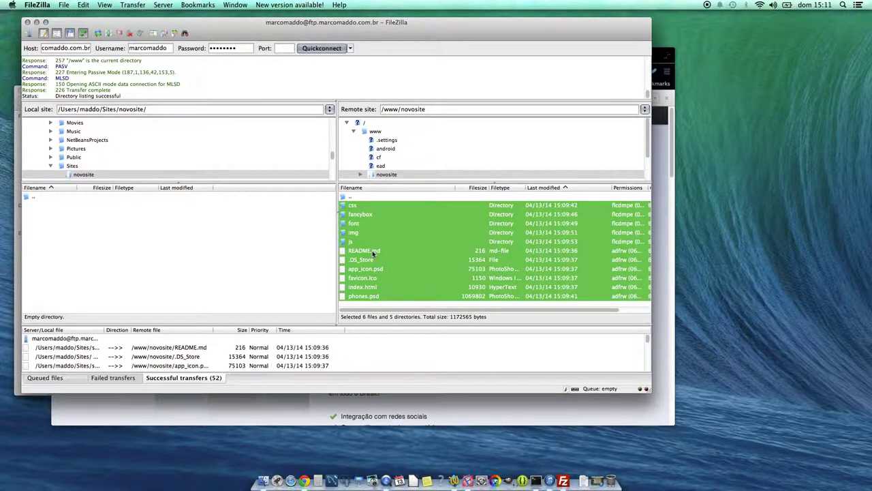
pyautogui.moveTo(372, 252); pyautogui.dragTo(178, 282)
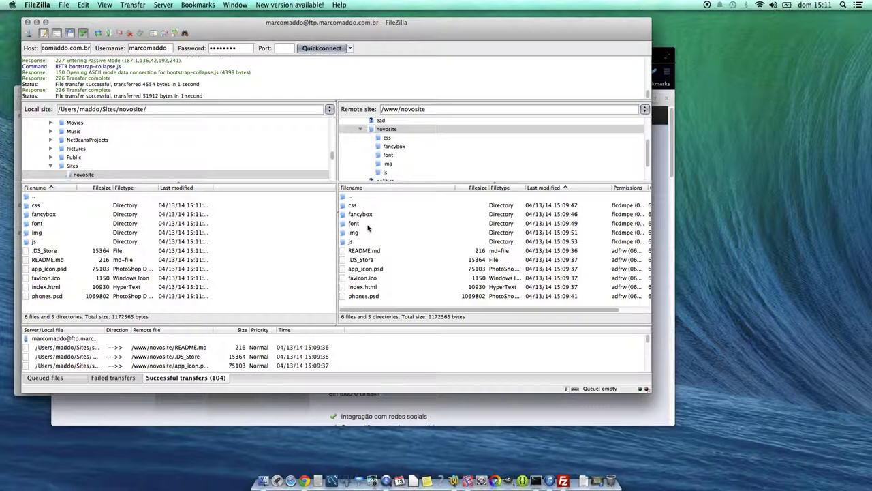
# - In Finder, open the local novosite folder and open index.html in Editra
pyautogui.click(18, 235)
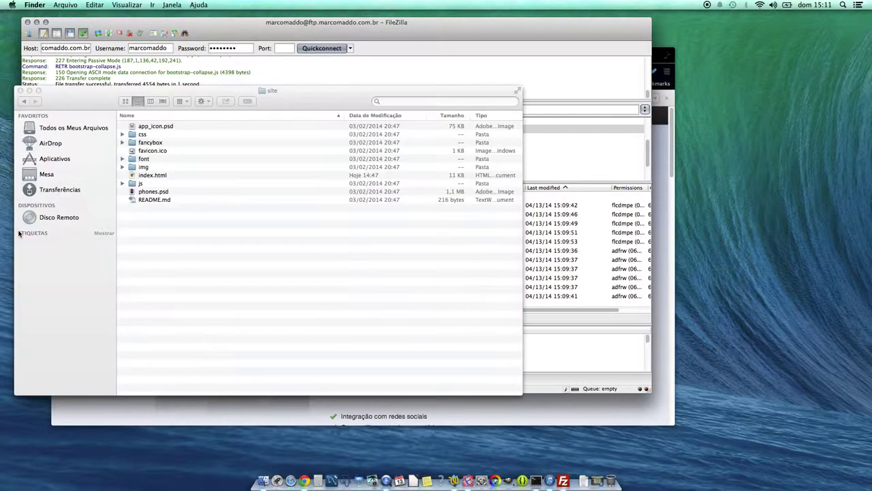
pyautogui.click(24, 101)
pyautogui.doubleClick(157, 136)
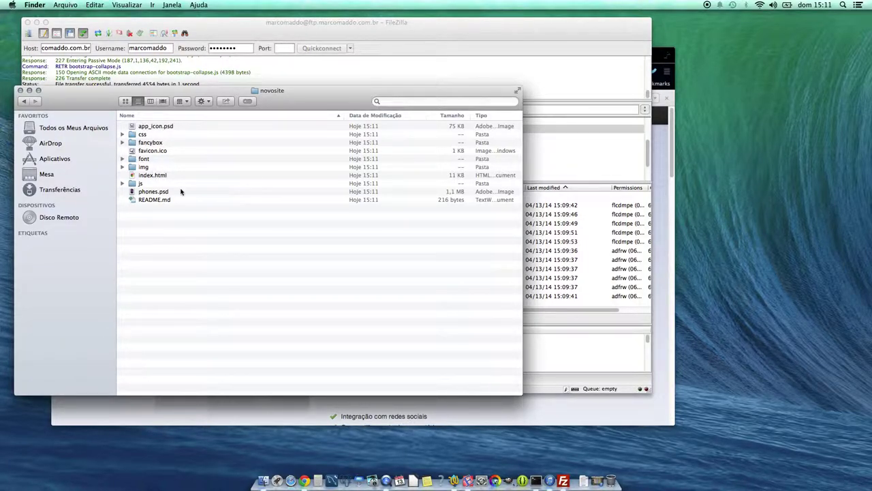
pyautogui.click(144, 176)
pyautogui.rightClick(144, 177)
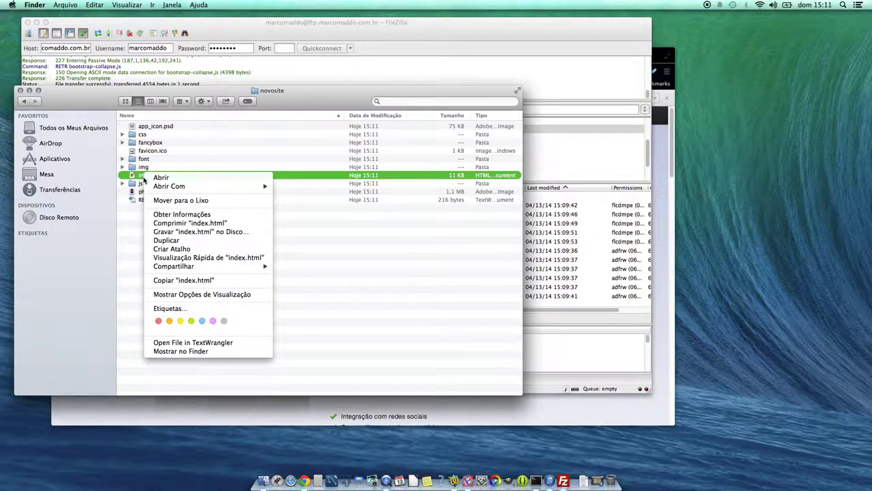
pyautogui.moveTo(259, 186)
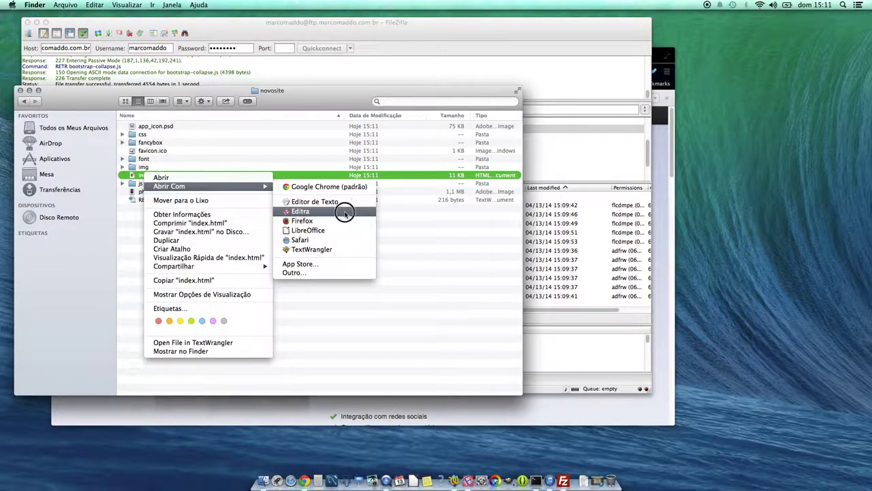
pyautogui.click(345, 213)
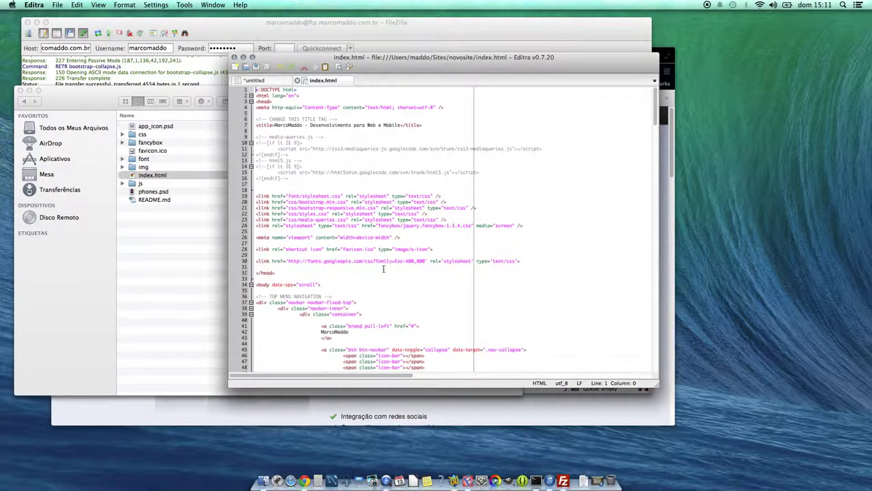
# - Open the same index.html in Google Chrome
pyautogui.rightClick(143, 178)
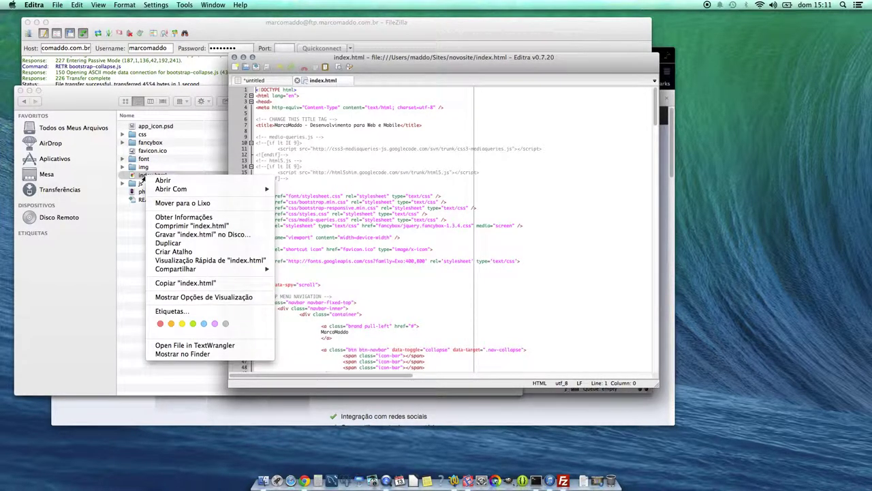
pyautogui.moveTo(154, 191)
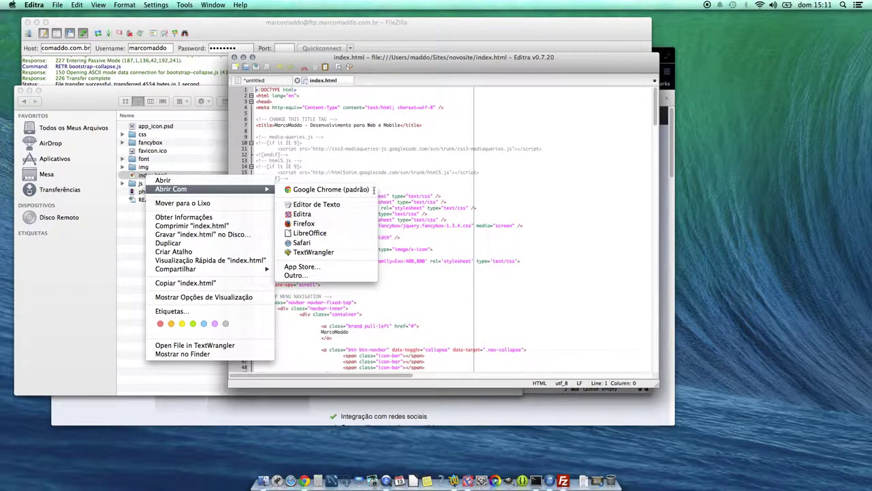
pyautogui.click(310, 190)
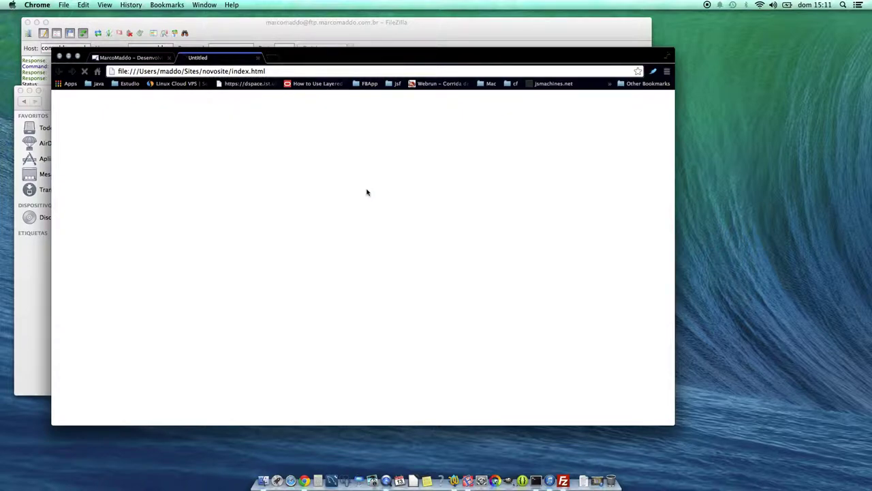
# - Scroll through the local page, then close the local and published novosite tabs
pyautogui.scroll(-20, 366, 192)
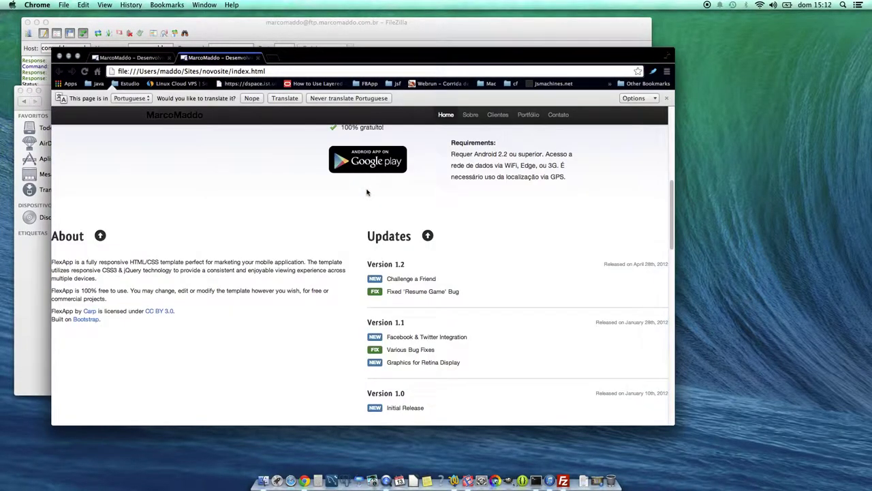
pyautogui.scroll(20, 367, 192)
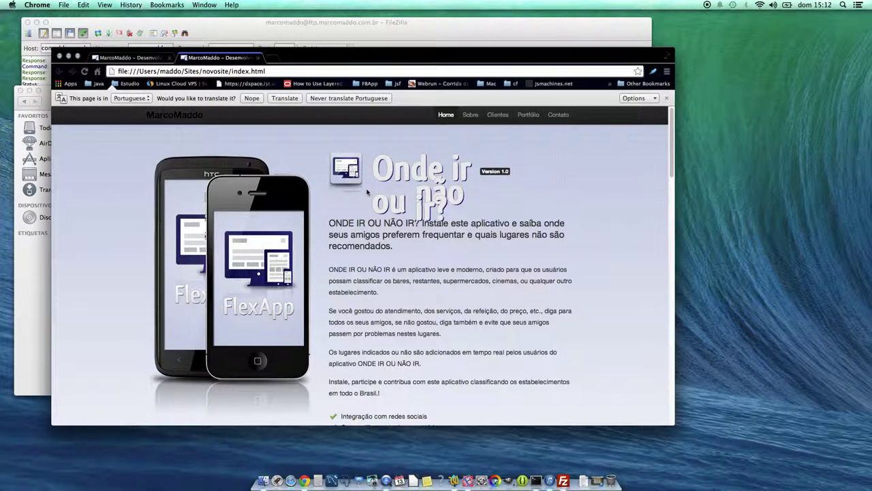
pyautogui.click(258, 59)
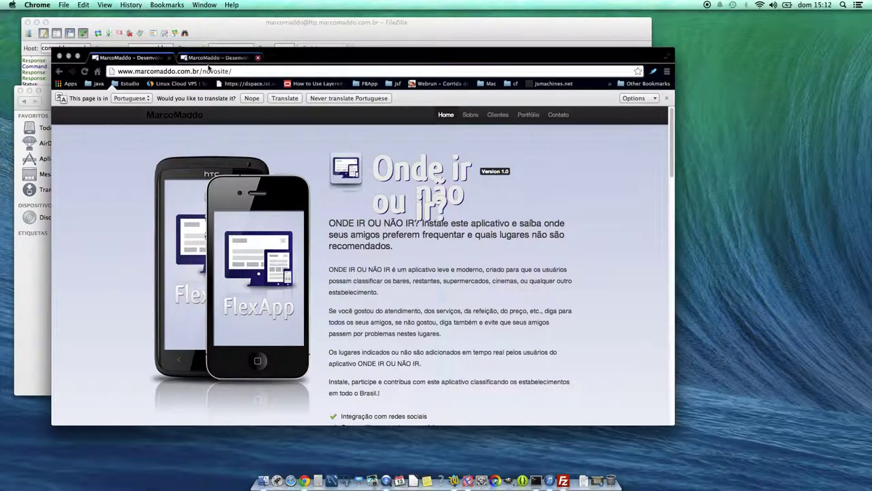
pyautogui.click(169, 57)
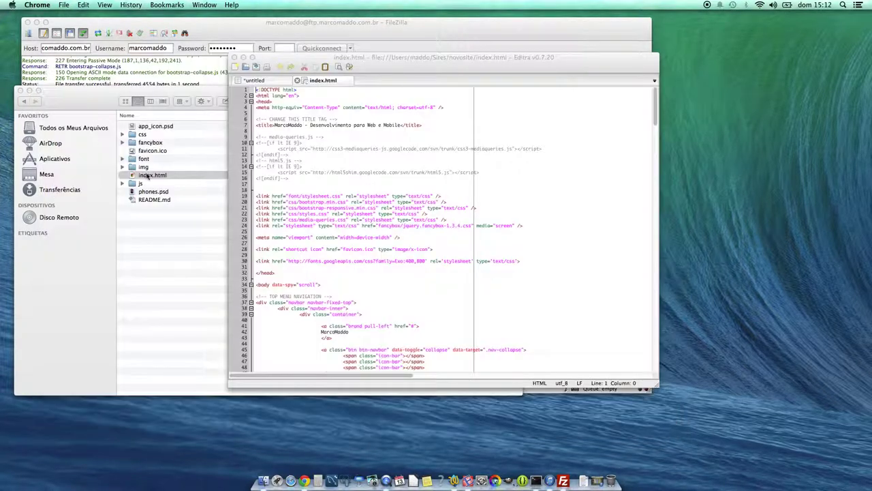
# - Return to FileZilla, passing through the editor and novosite folder windows, and show the quick-connect history
pyautogui.click(361, 242)
pyautogui.click(171, 233)
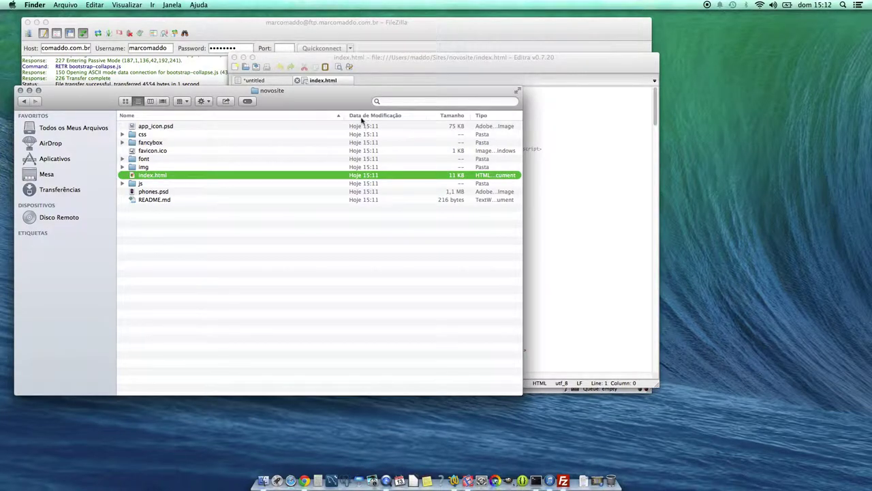
pyautogui.click(402, 63)
pyautogui.click(395, 26)
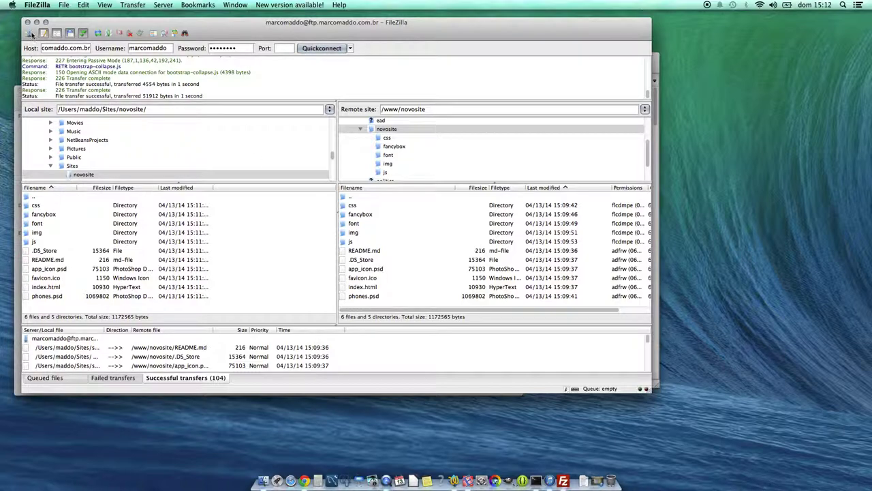
pyautogui.click(350, 48)
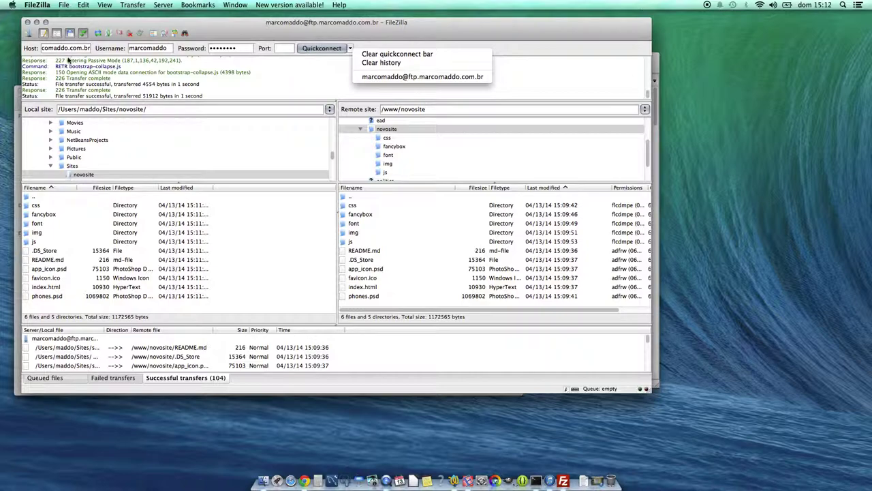
# - In Site Manager, add a new site under My Sites named NovoSite
pyautogui.click(28, 33)
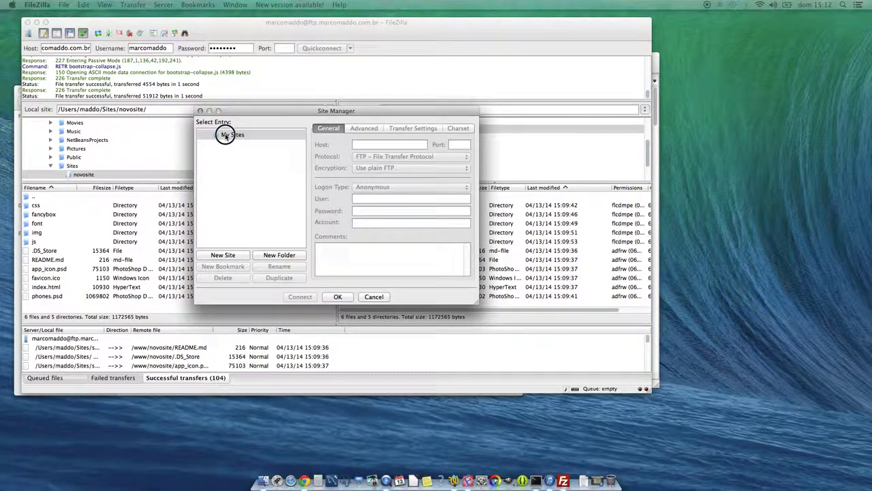
pyautogui.click(227, 135)
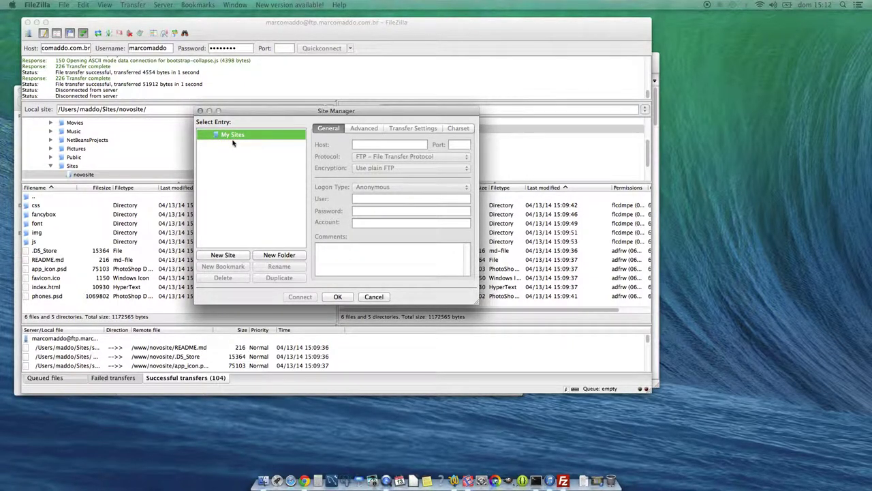
pyautogui.click(225, 255)
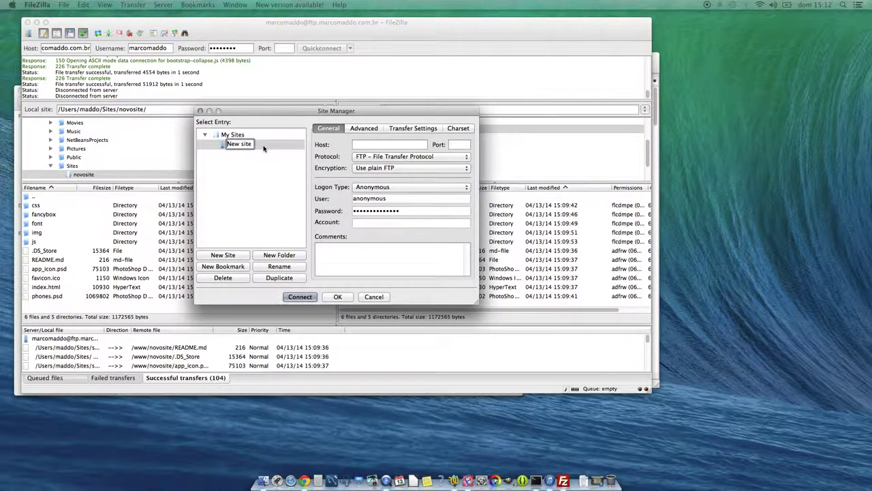
pyautogui.write('NovoSite')
pyautogui.press('BackSpace')
# - Set NovoSite's logon type to Account and enter the account username and password
pyautogui.click(404, 188)
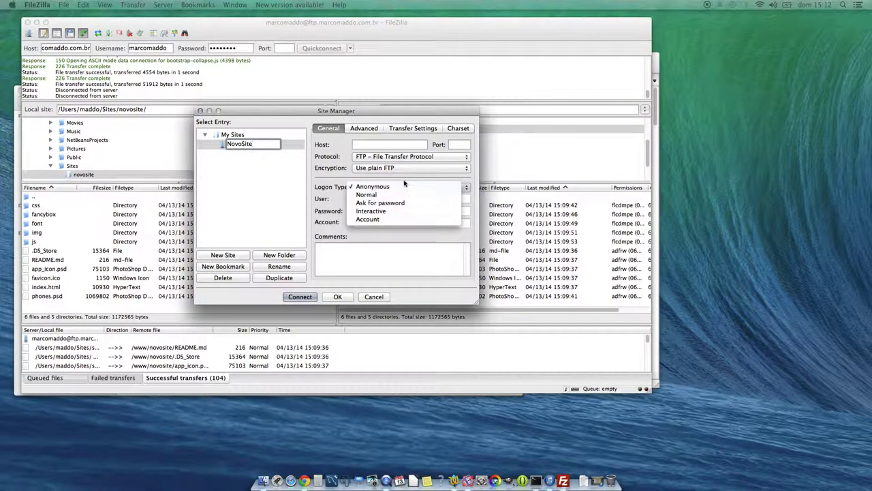
pyautogui.click(390, 220)
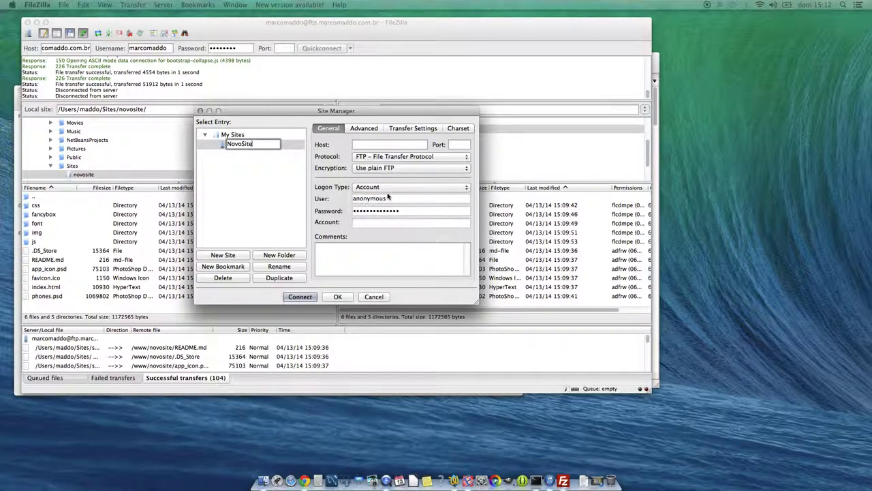
pyautogui.moveTo(395, 197); pyautogui.dragTo(285, 189)
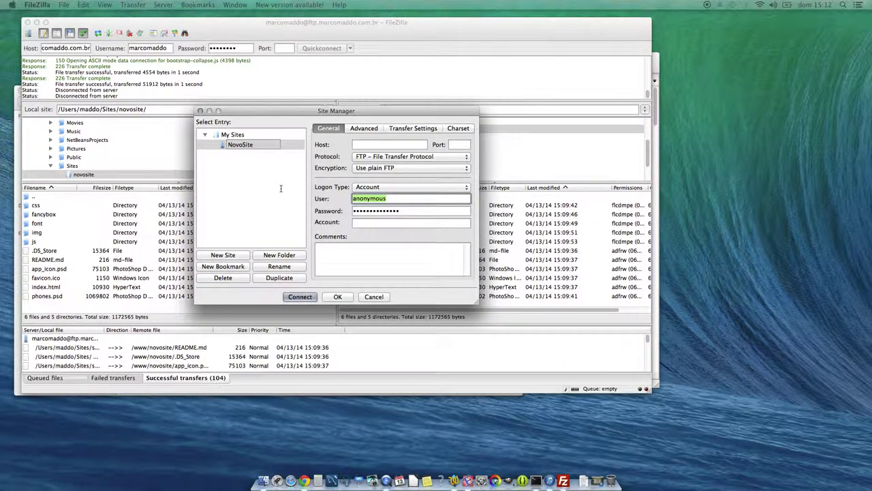
pyautogui.write('marcomaddo')
pyautogui.press('Tab')
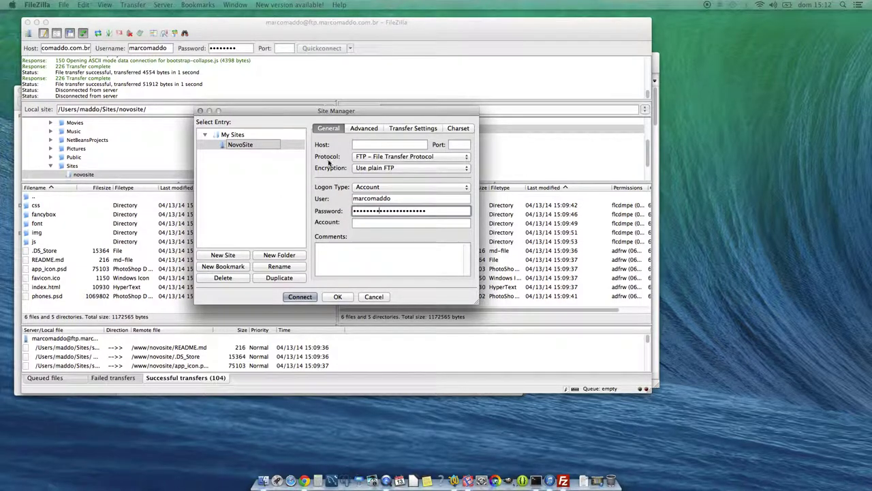
pyautogui.press('super+a')
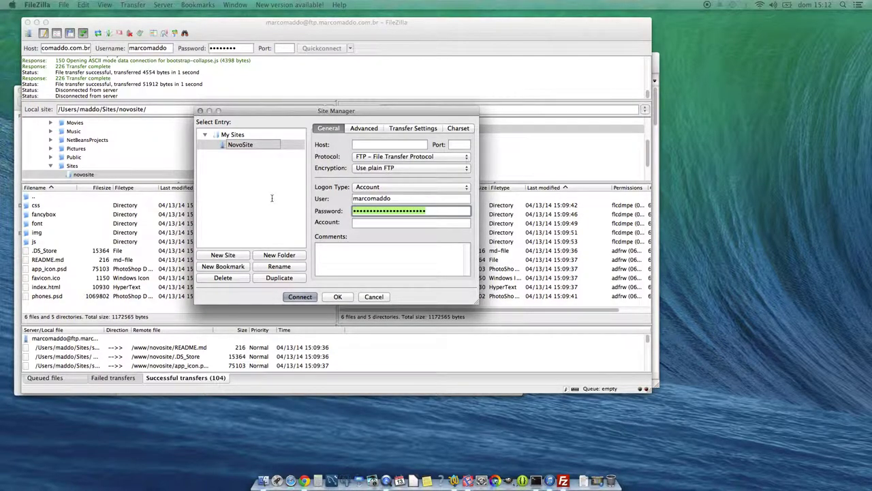
pyautogui.write('•••')
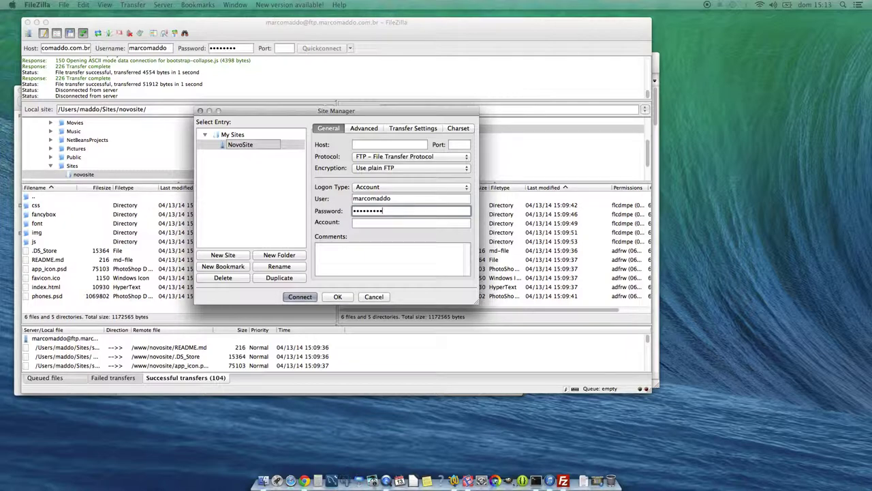
# - Fill in NovoSite's FTP host, account and a short comment, save it, and recheck the entry
pyautogui.click(355, 145)
pyautogui.write('ftp.marcomaddo.com.br')
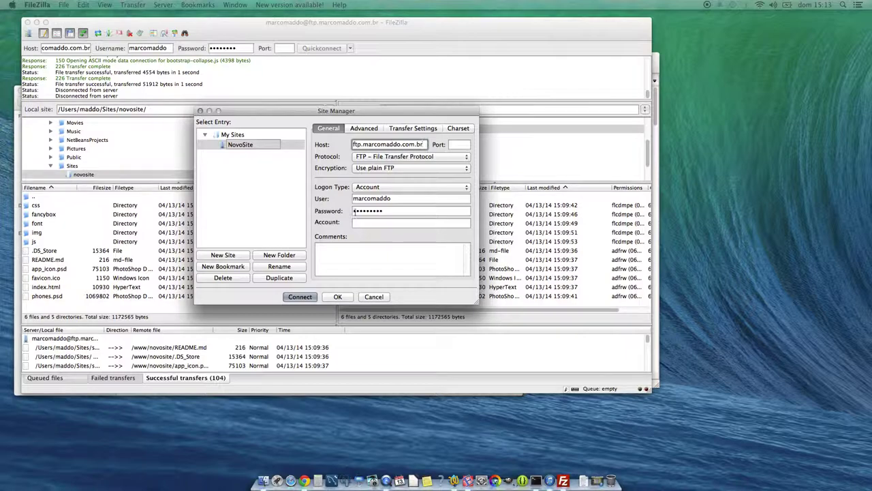
pyautogui.click(365, 223)
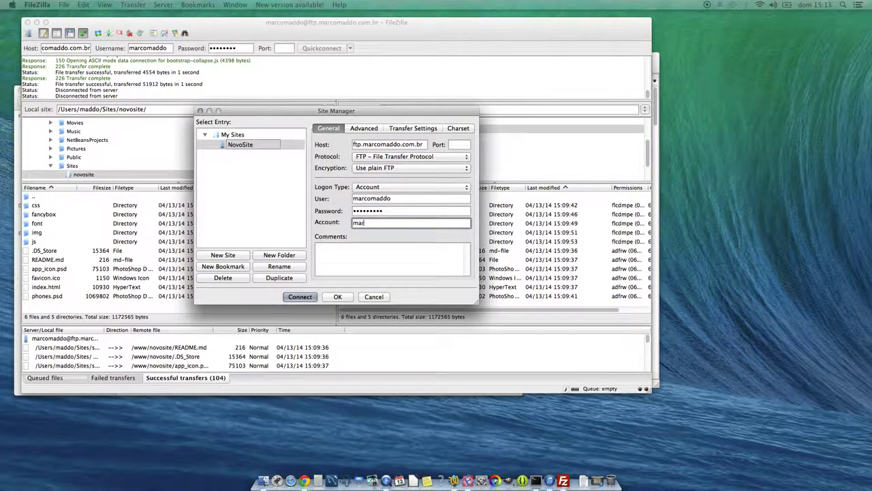
pyautogui.click(365, 252)
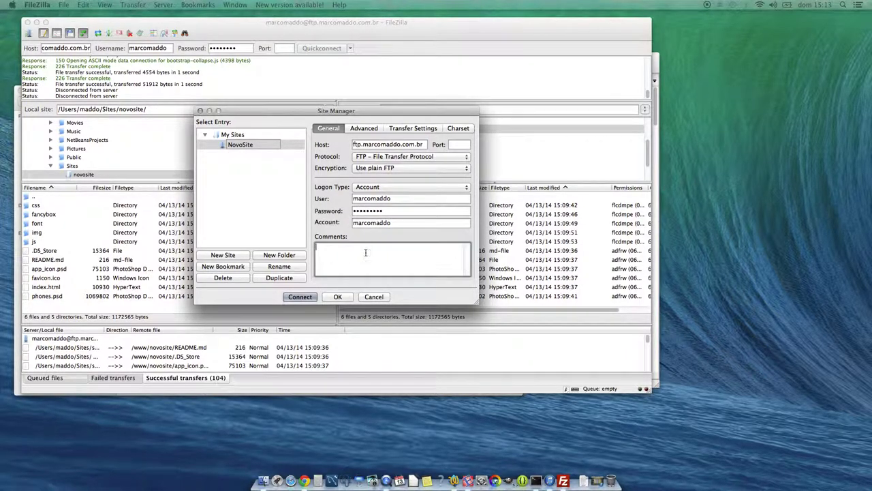
pyautogui.write('Site marcomaddo')
pyautogui.click(338, 297)
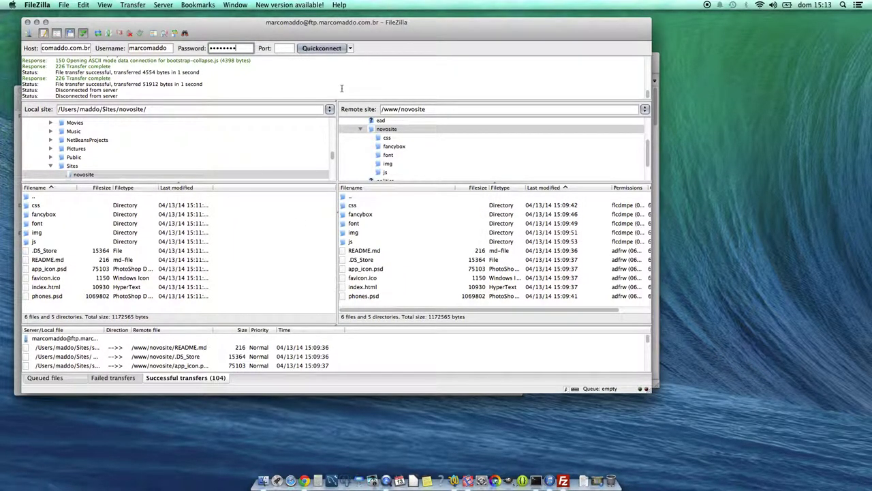
pyautogui.click(29, 32)
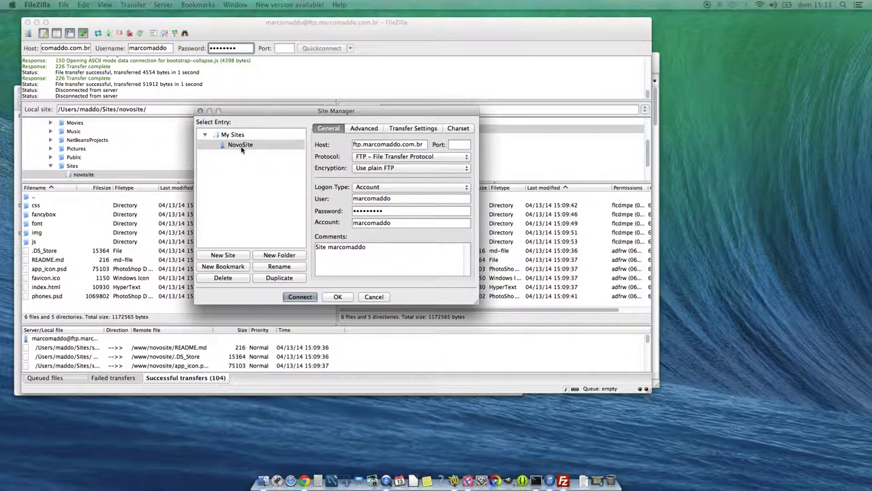
pyautogui.click(371, 297)
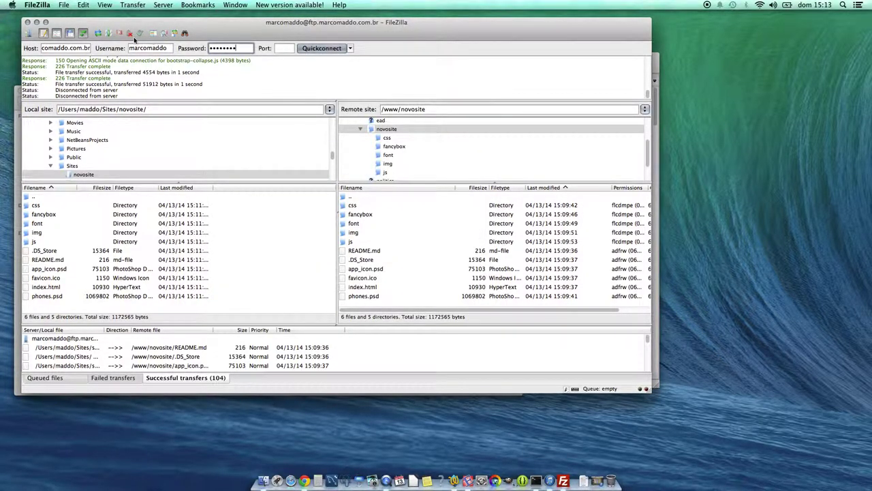
# - Disconnect, then connect with the saved NovoSite entry, which fails with a login error
pyautogui.click(130, 34)
pyautogui.moveTo(53, 89); pyautogui.dragTo(160, 95)
pyautogui.click(85, 60)
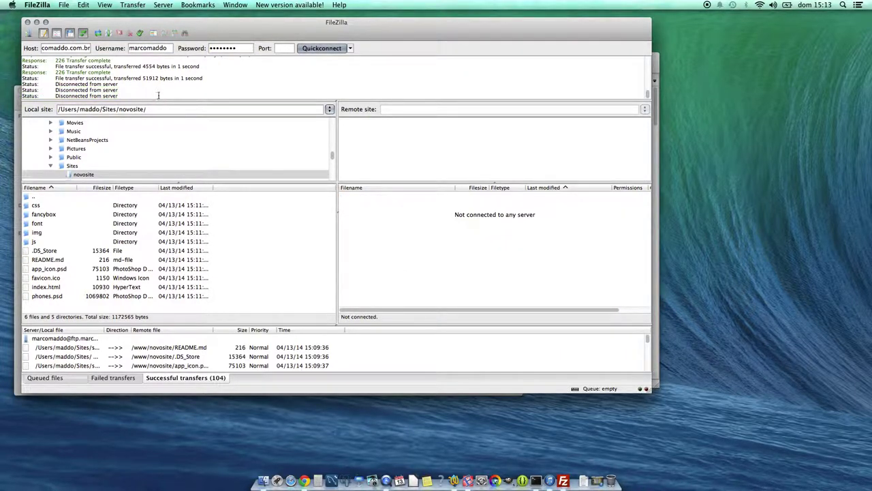
pyautogui.click(28, 33)
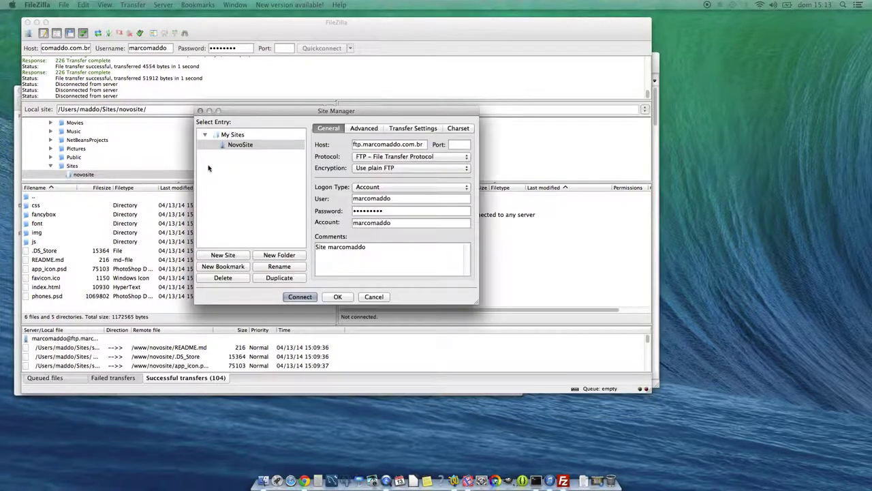
pyautogui.click(232, 135)
pyautogui.click(231, 144)
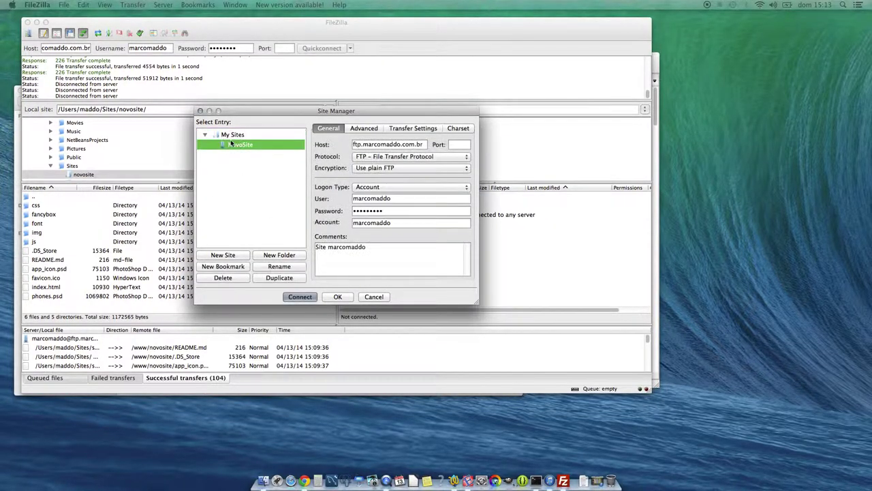
pyautogui.click(300, 297)
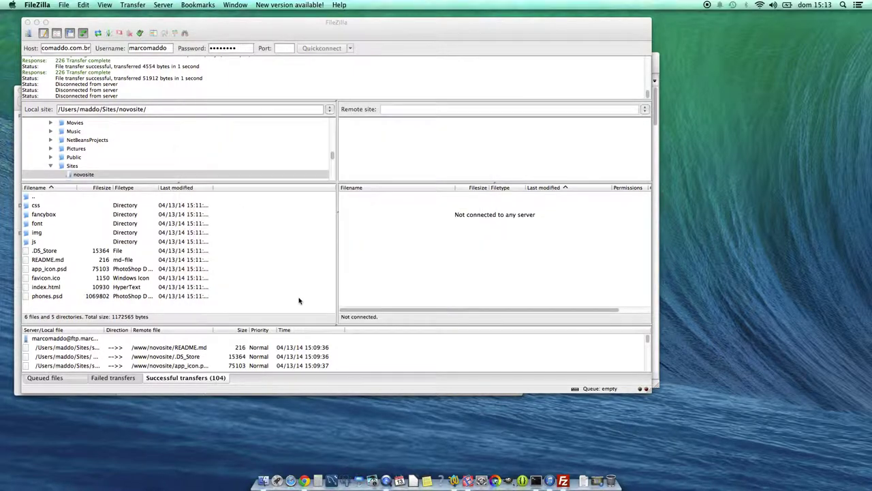
# - Change NovoSite's logon type to Normal and try connecting again
pyautogui.moveTo(23, 89); pyautogui.dragTo(116, 95)
pyautogui.click(28, 32)
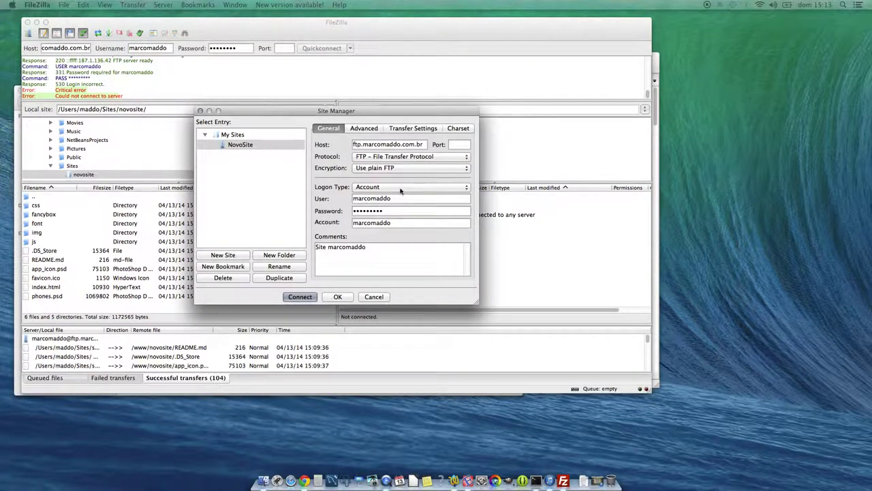
pyautogui.click(401, 191)
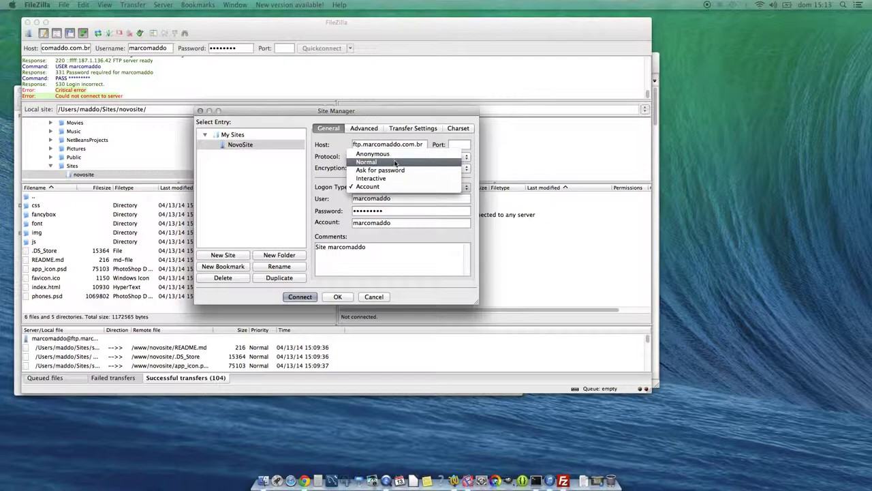
pyautogui.click(395, 162)
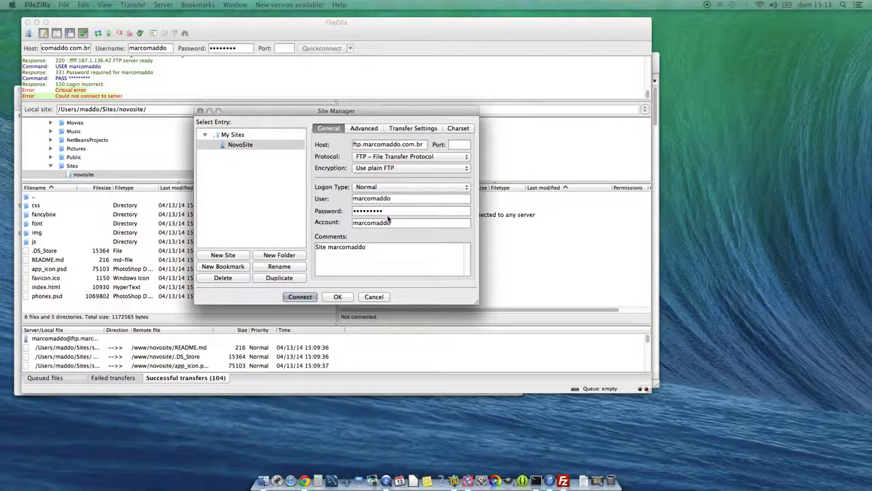
pyautogui.click(300, 297)
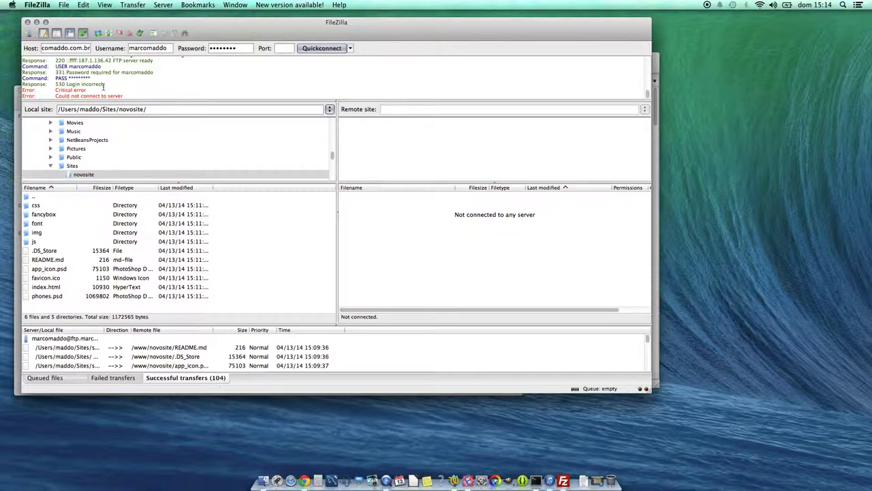
# - Retype the NovoSite password in Site Manager and connect, bringing up the remote /www listing
pyautogui.click(29, 34)
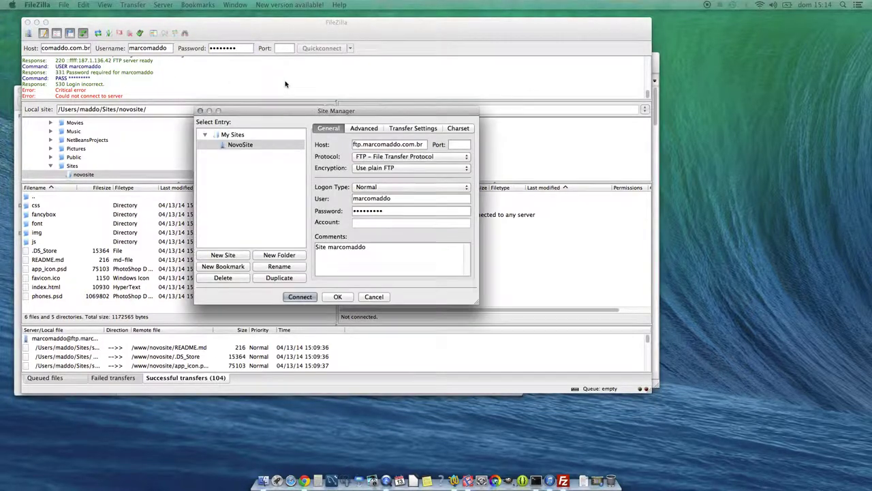
pyautogui.click(390, 212)
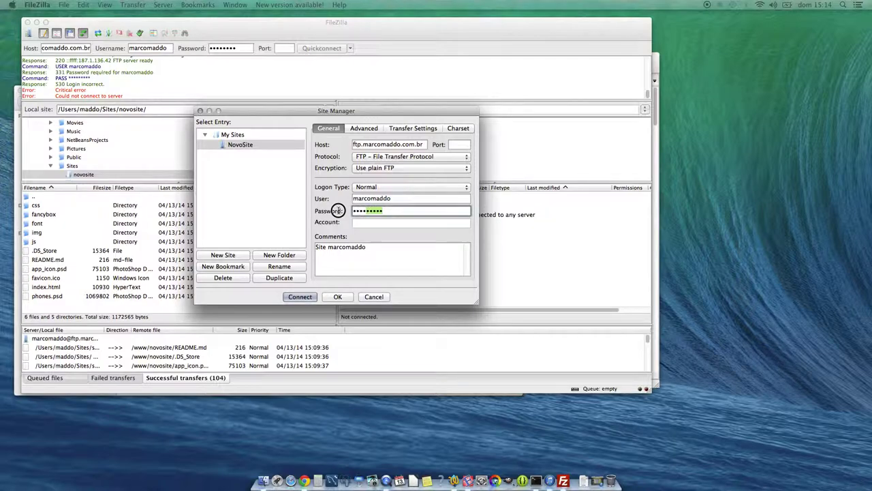
pyautogui.write('••••••')
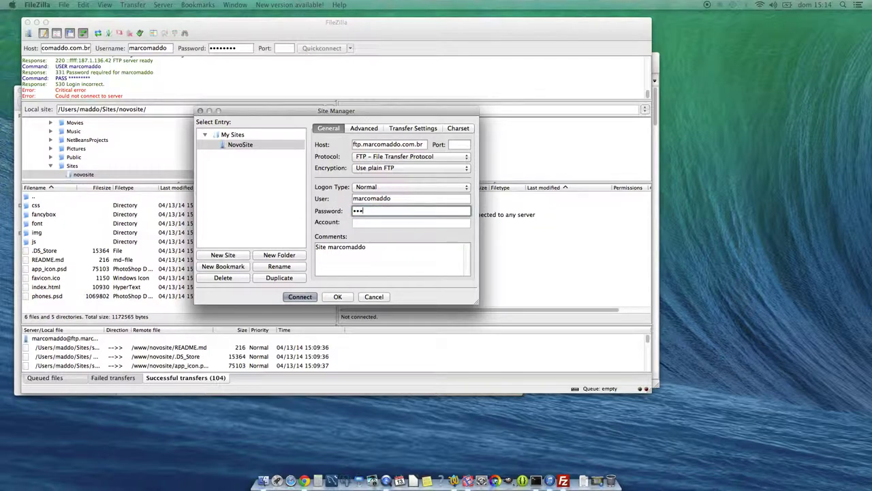
pyautogui.write('••')
pyautogui.click(300, 297)
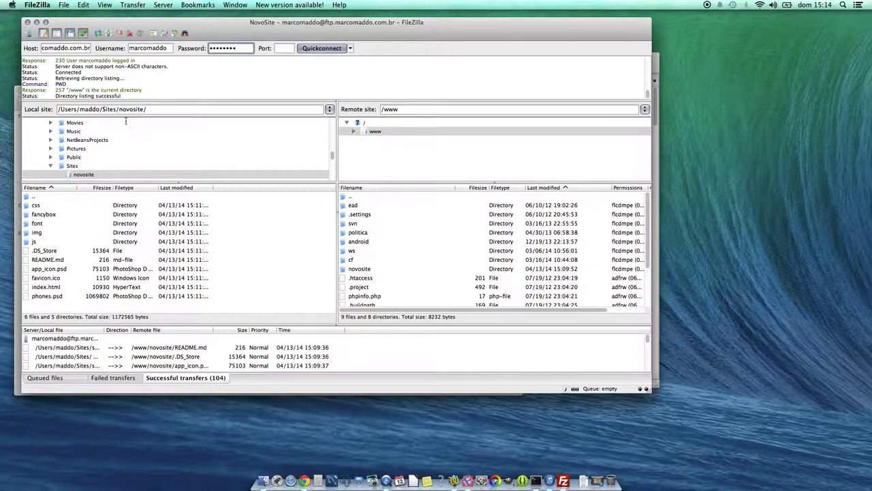
pyautogui.click(64, 5)
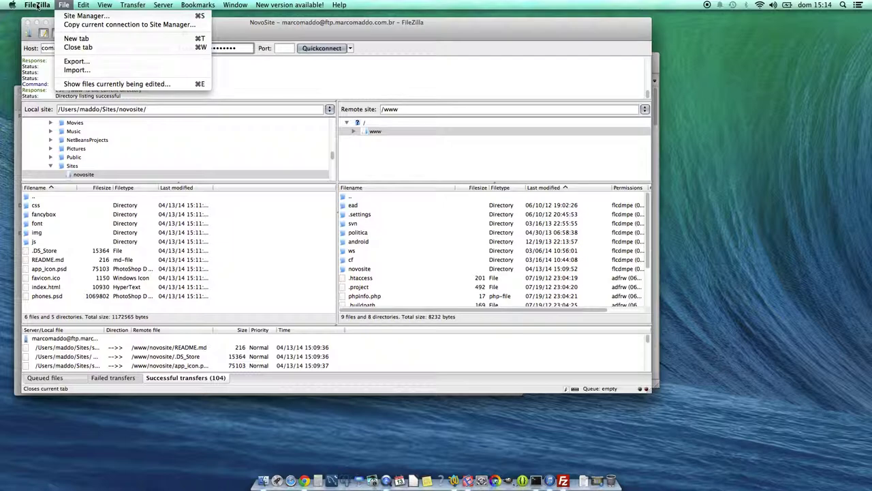
# - Quit and relaunch FileZilla, then connect straight to the saved NovoSite entry
pyautogui.click(46, 63)
pyautogui.click(36, 5)
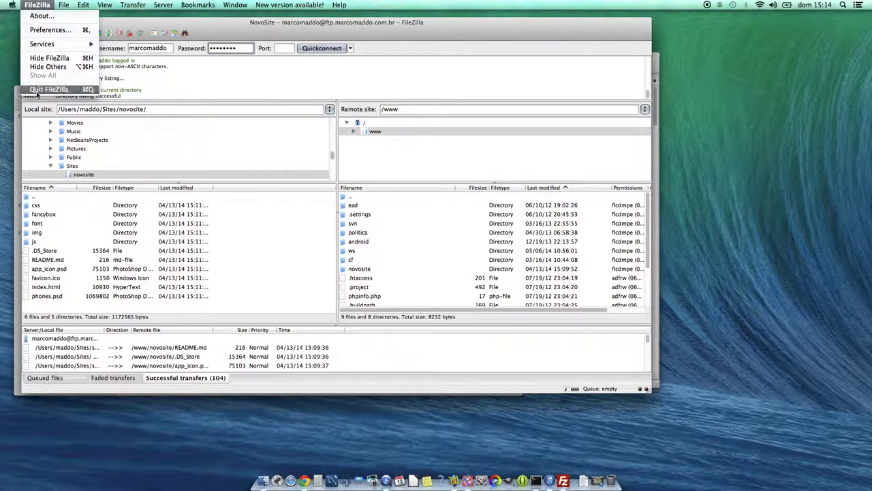
pyautogui.click(40, 91)
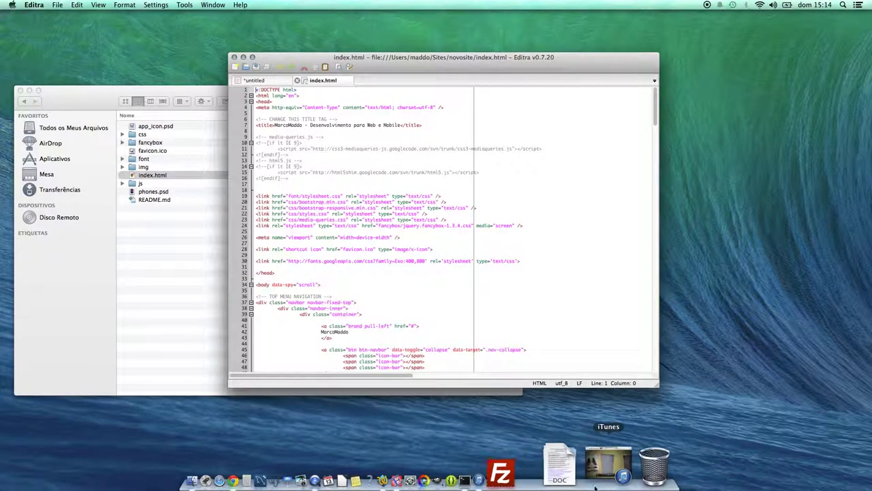
pyautogui.click(562, 474)
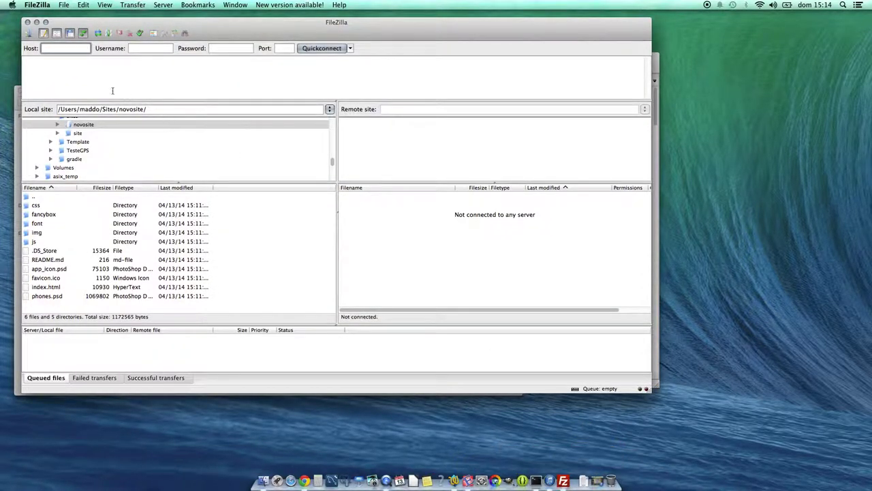
pyautogui.click(28, 34)
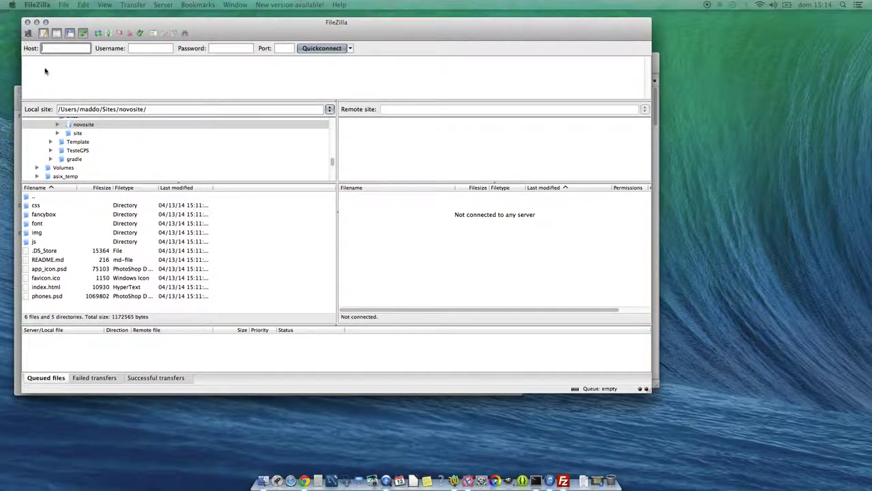
pyautogui.doubleClick(245, 145)
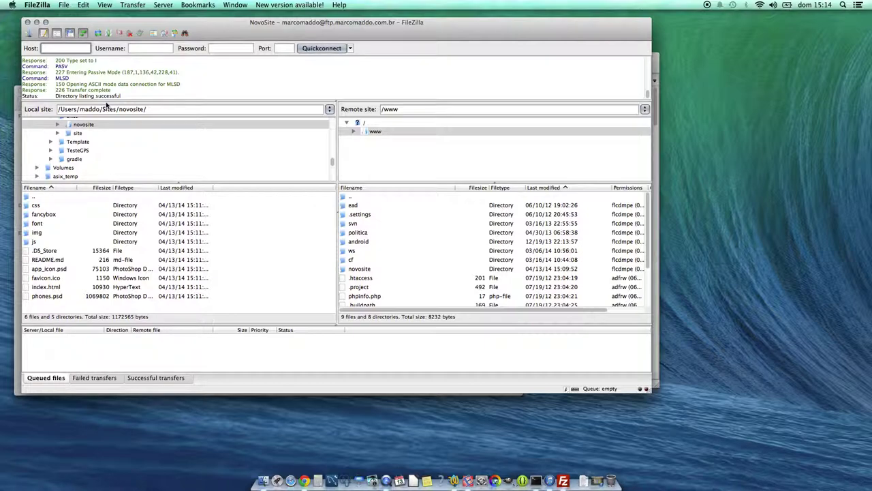
# - Switch through the novosite Finder window, Editra and TextWrangler, then bring up Chrome on a new tab
pyautogui.click(16, 138)
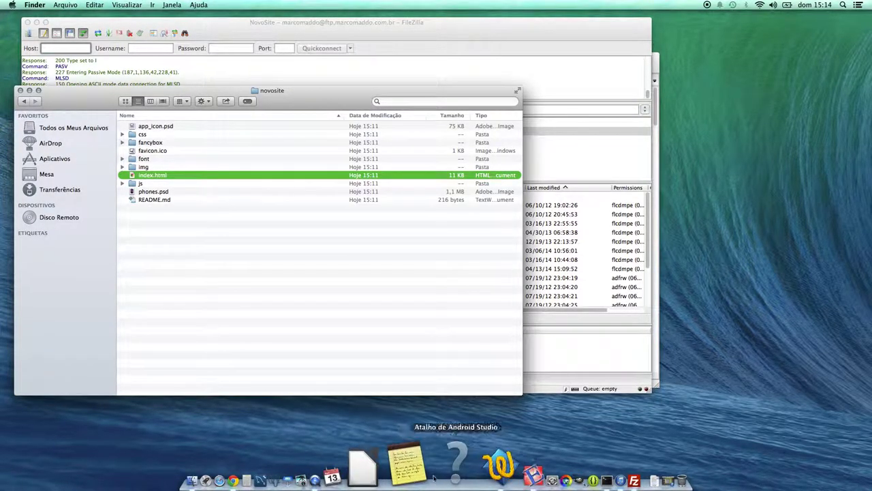
pyautogui.click(455, 464)
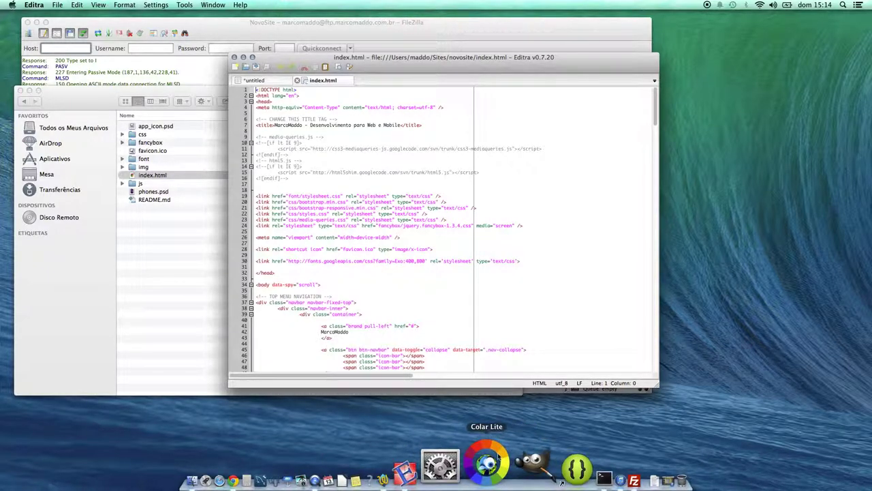
pyautogui.click(452, 463)
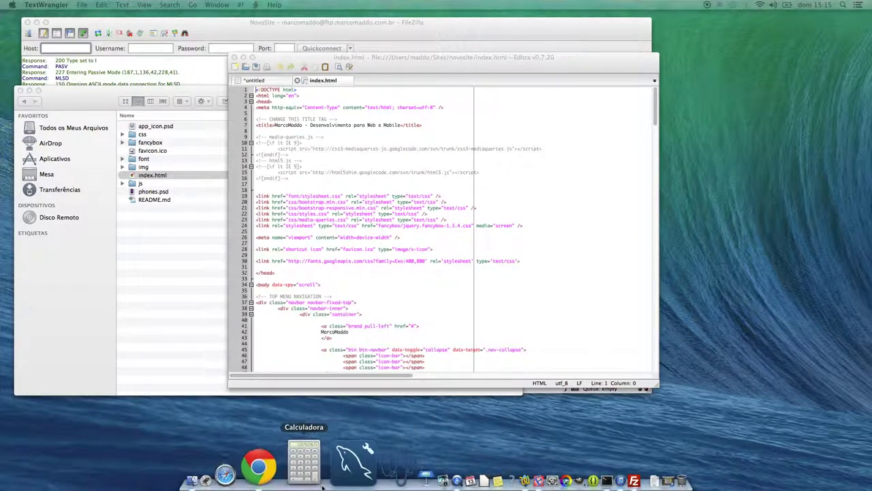
pyautogui.click(307, 479)
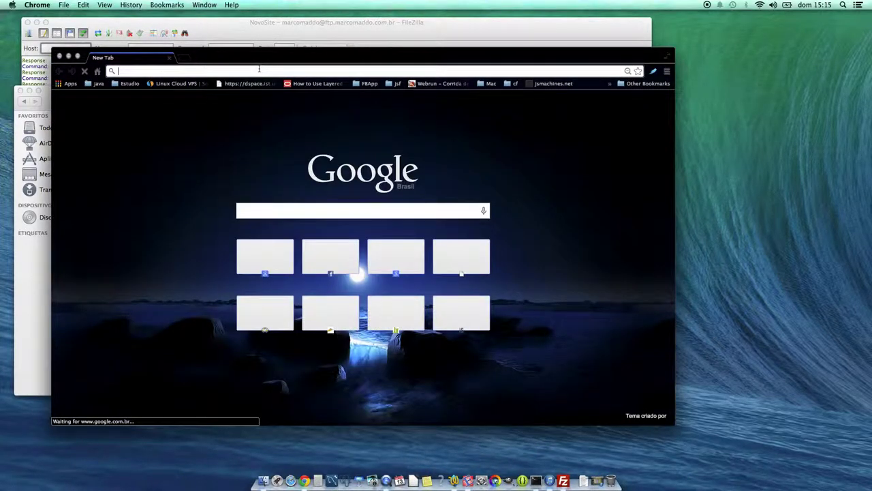
# - Open the professor's blogspot address, fix the 'Blog not found' typo with 'essor', and scroll to the TextView post
pyautogui.write('profm')
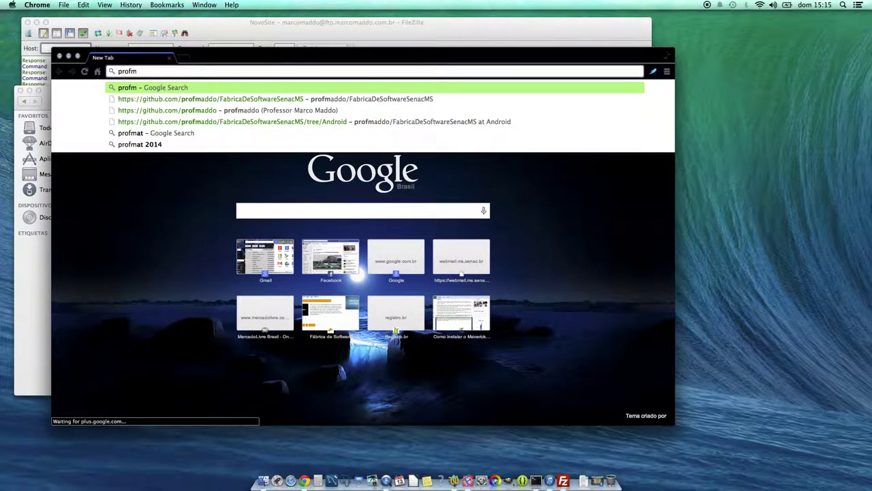
pyautogui.write('arcomaddo')
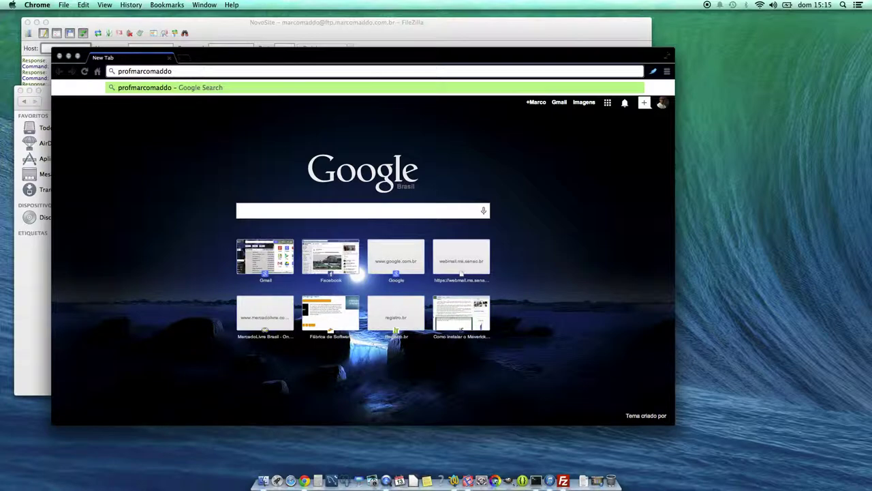
pyautogui.write('.blogspot.com.br')
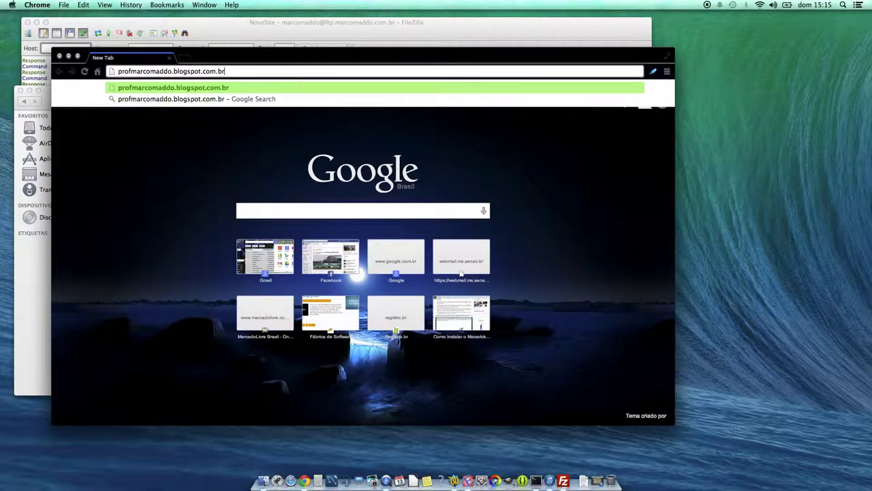
pyautogui.press('Return')
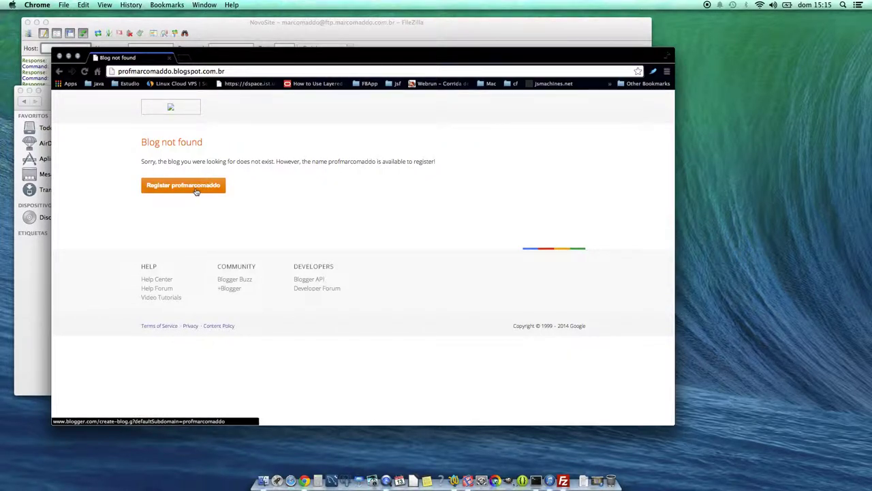
pyautogui.click(130, 71)
pyautogui.press('Return')
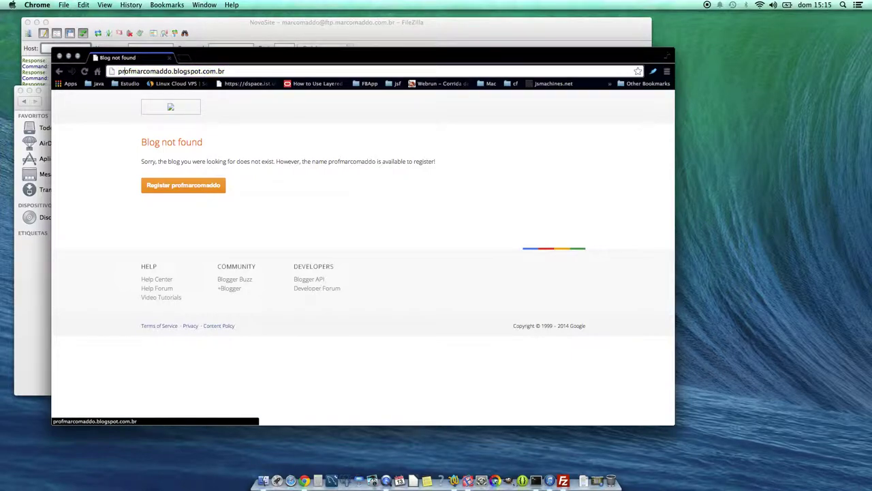
pyautogui.click(131, 71)
pyautogui.write('essor')
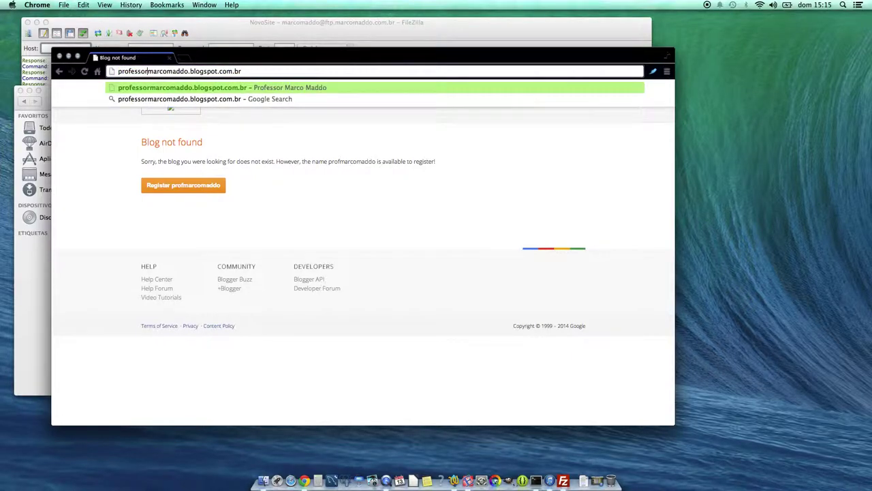
pyautogui.press('Return')
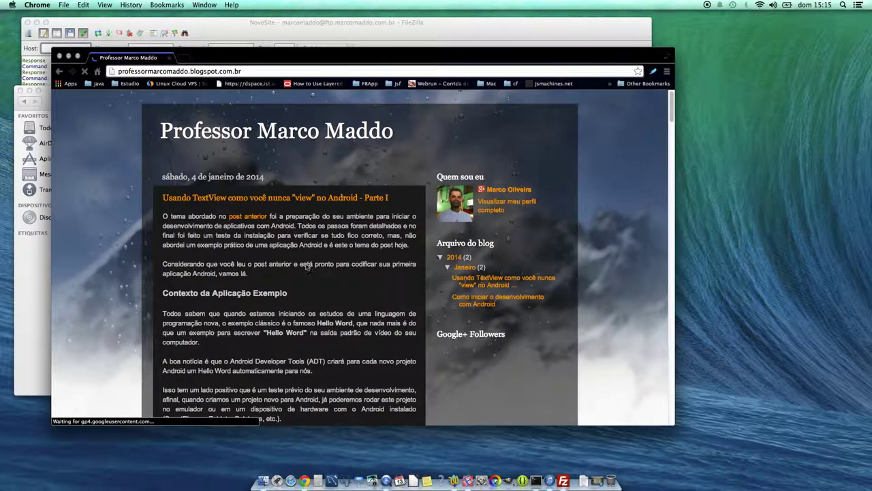
pyautogui.scroll(-2, 658, 188)
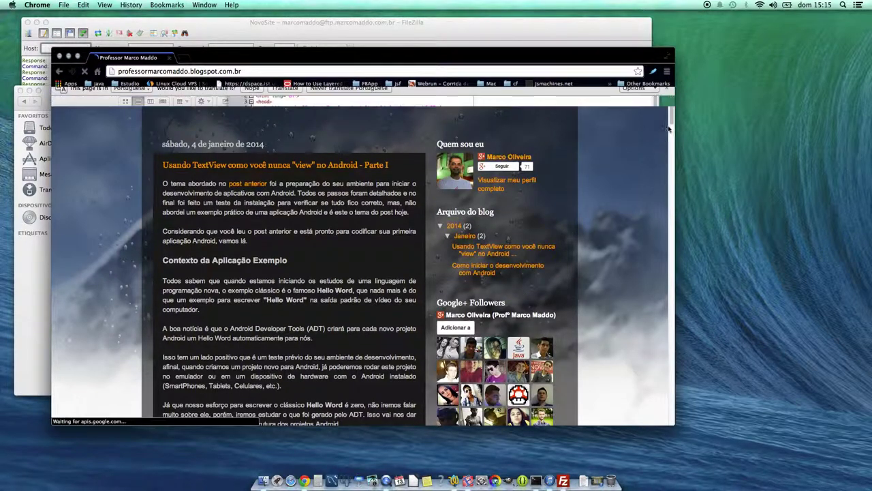
pyautogui.moveTo(666, 135); pyautogui.dragTo(664, 231)
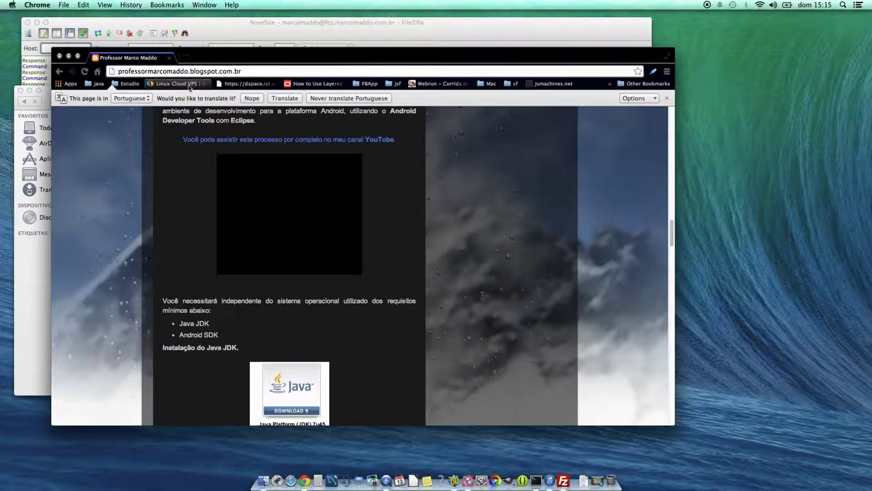